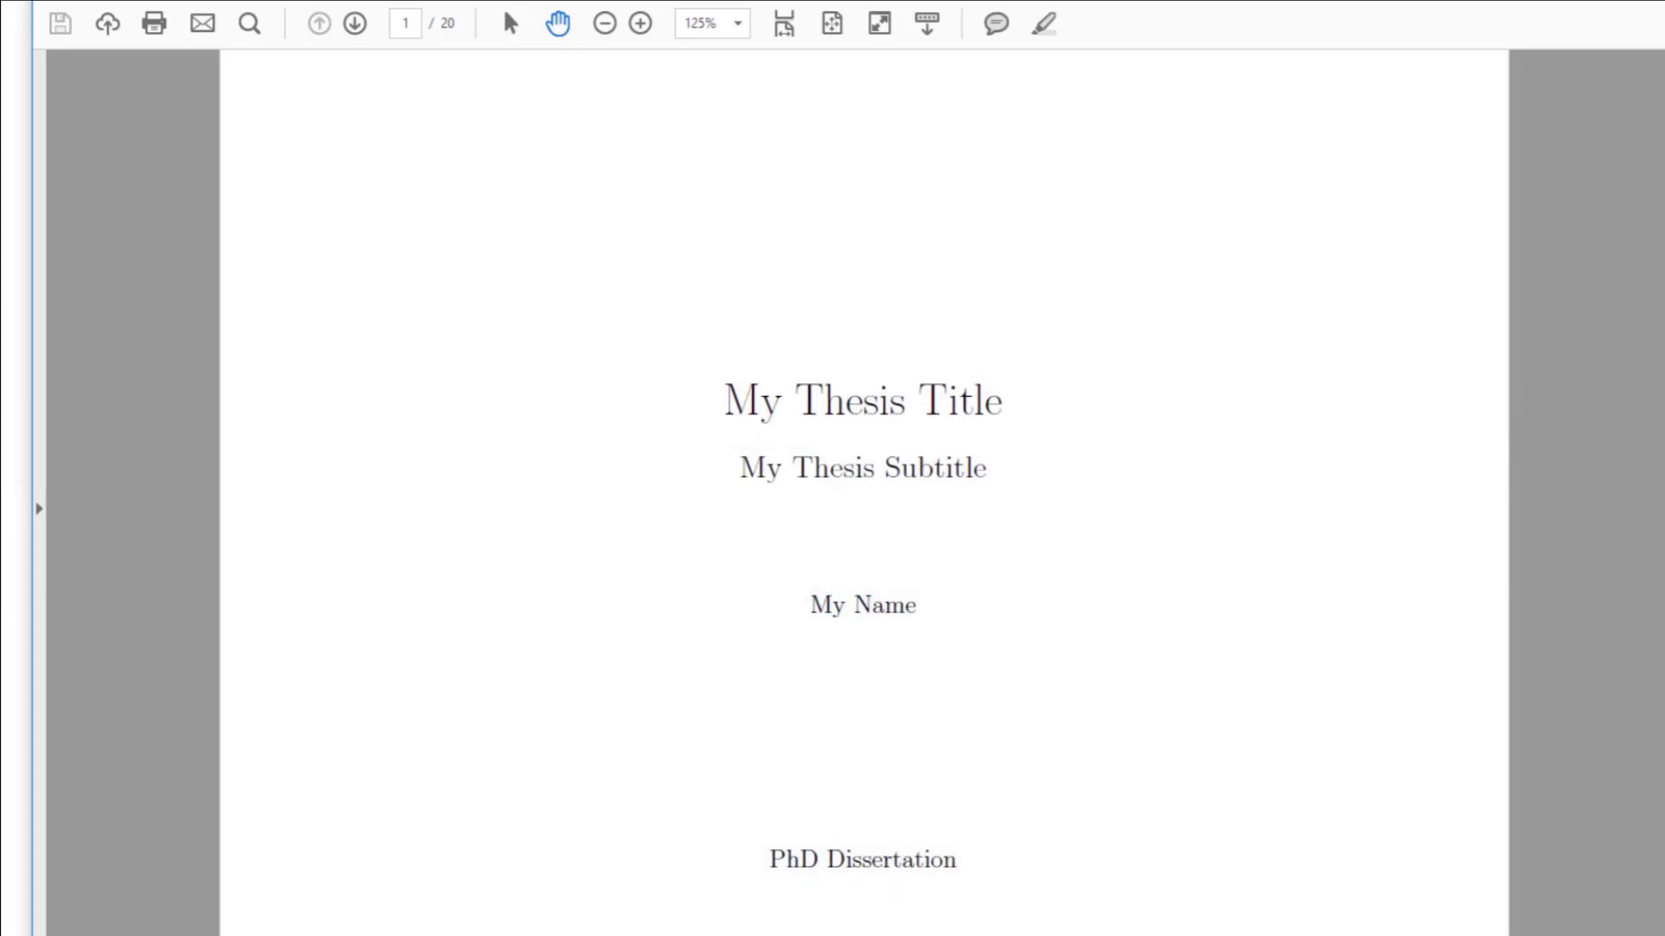
scroll(945, 368, "down", 5)
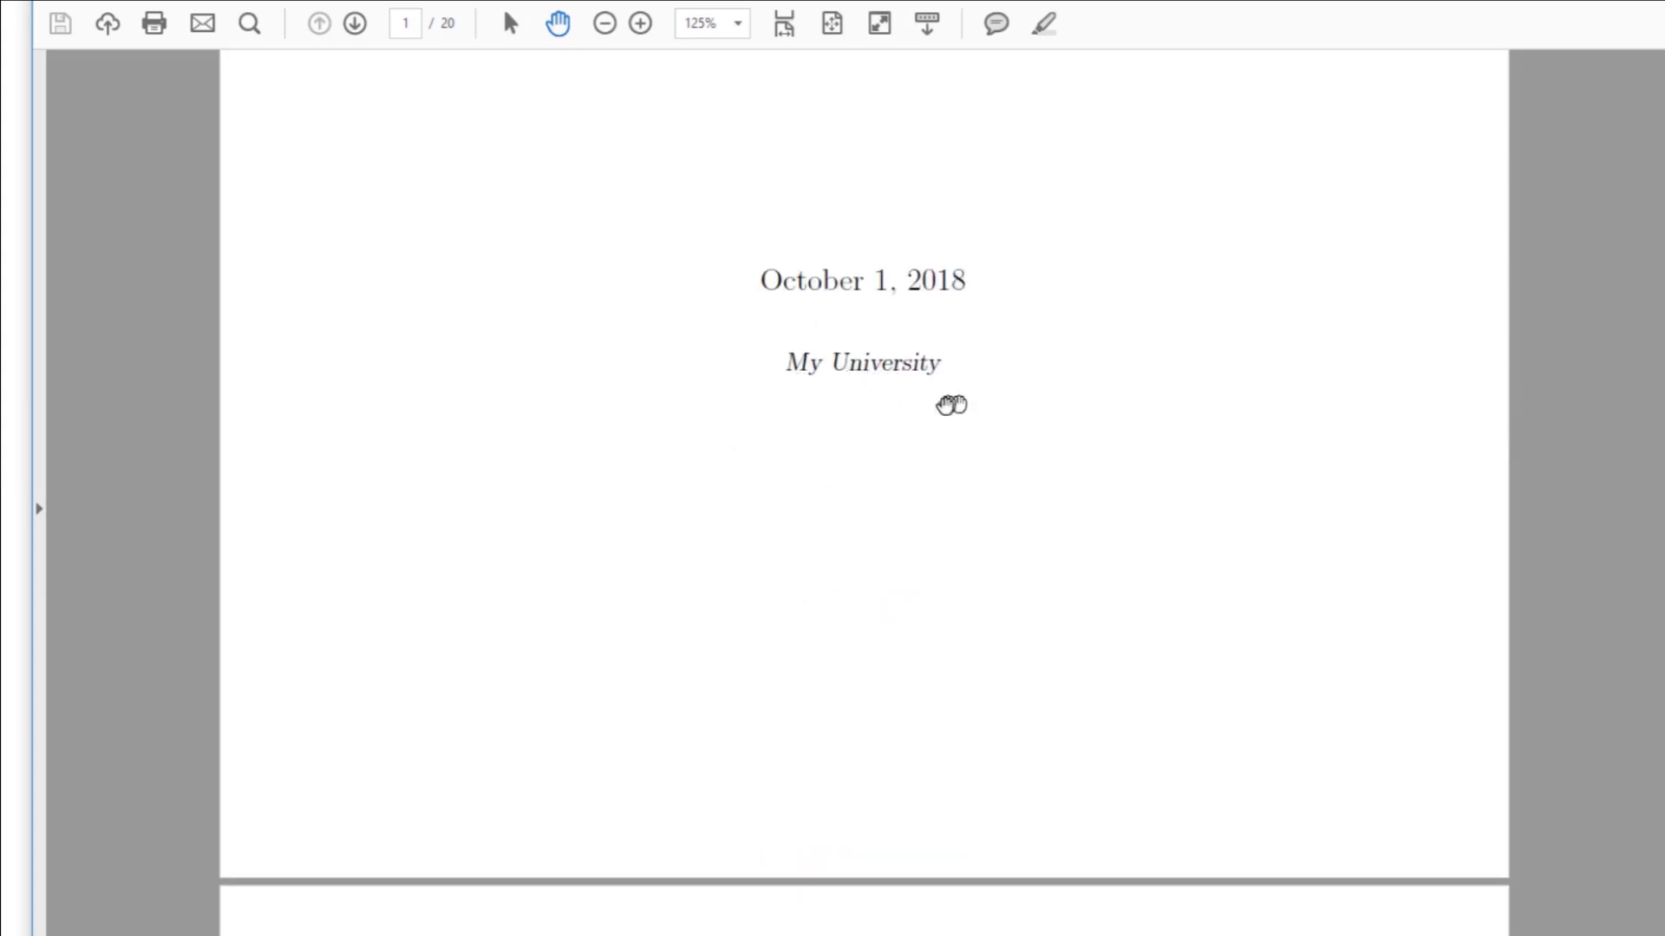
scroll(1282, 476, "down", 3)
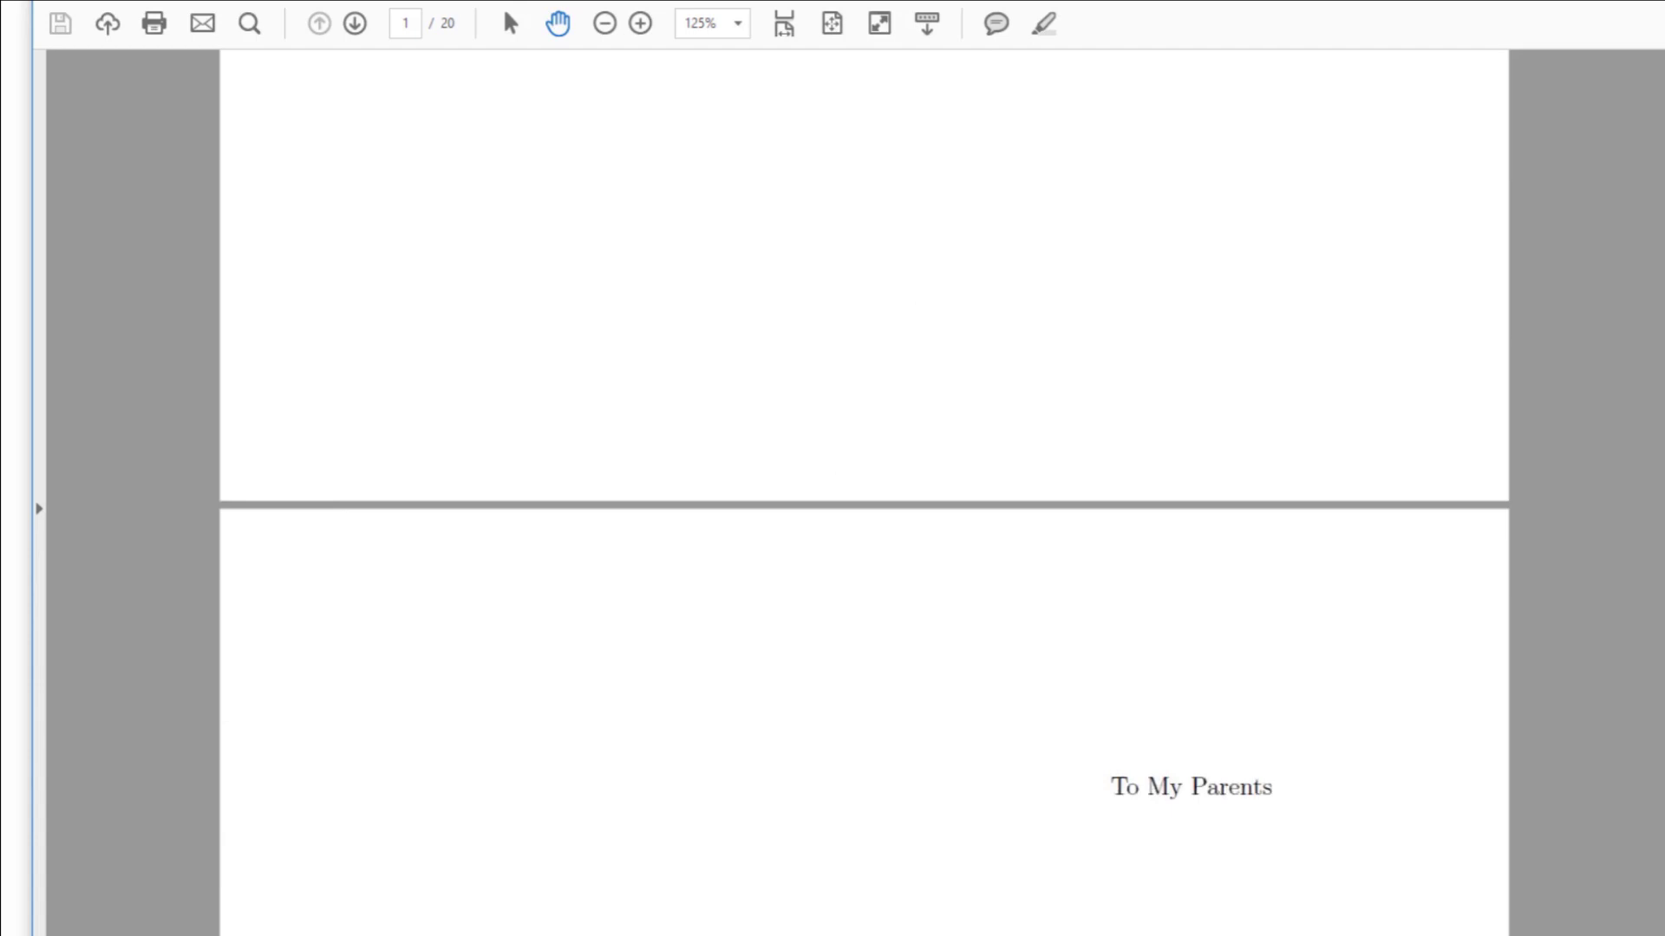
scroll(1282, 476, "down", 3)
scroll(1306, 472, "down", 5)
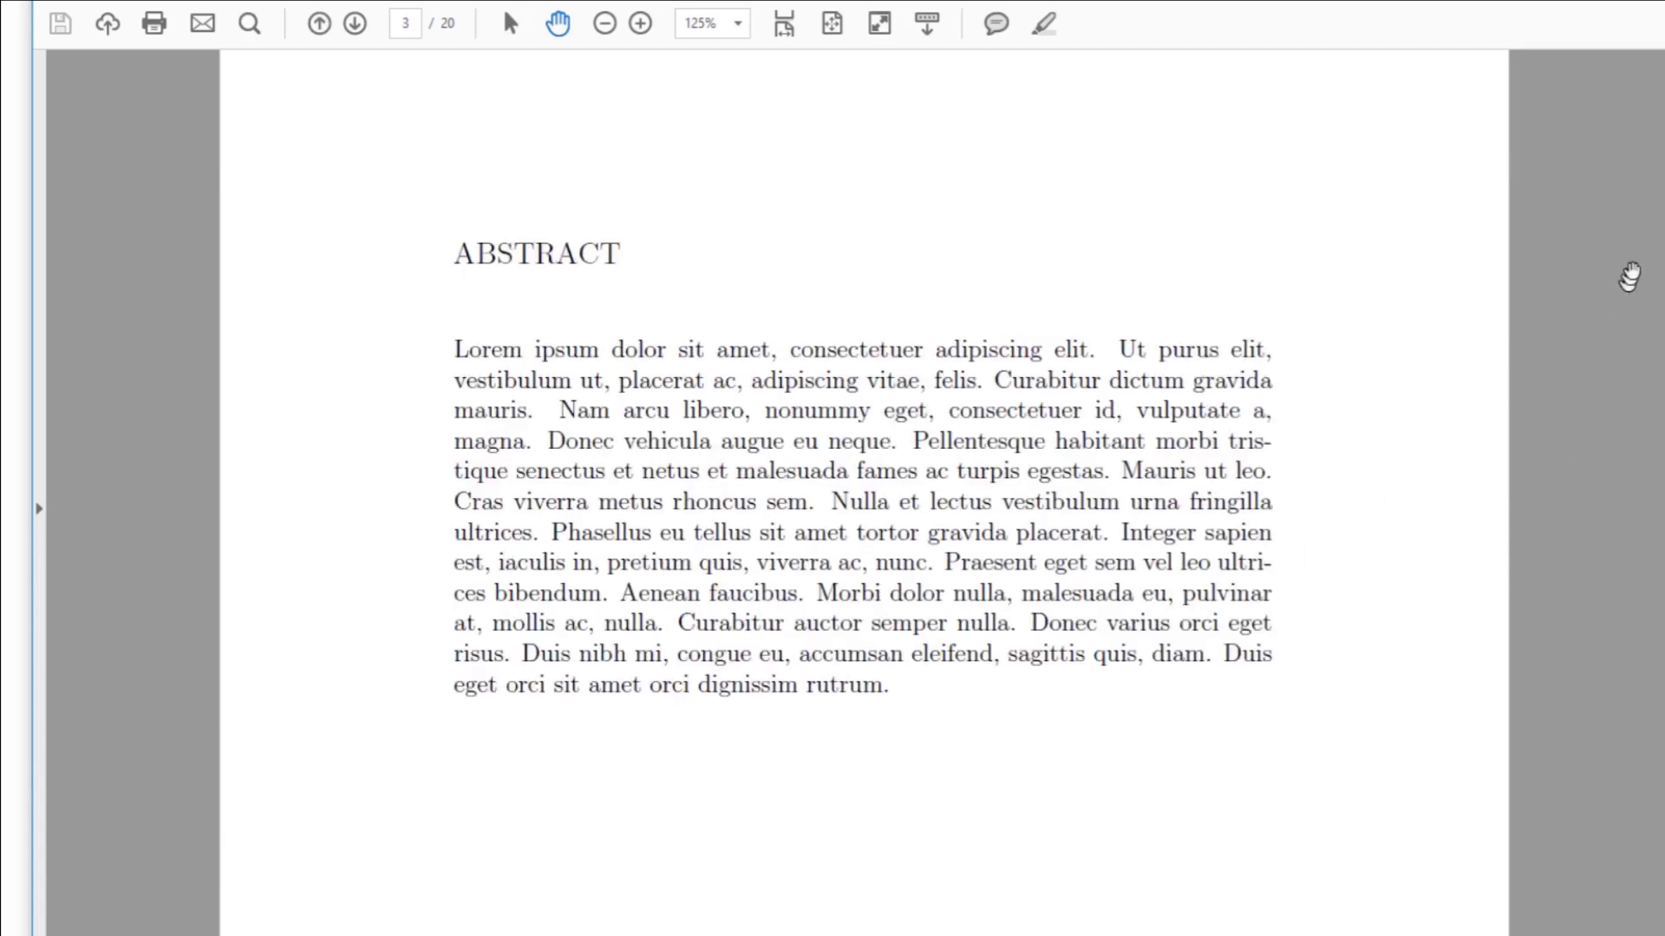
scroll(807, 302, "down", 3)
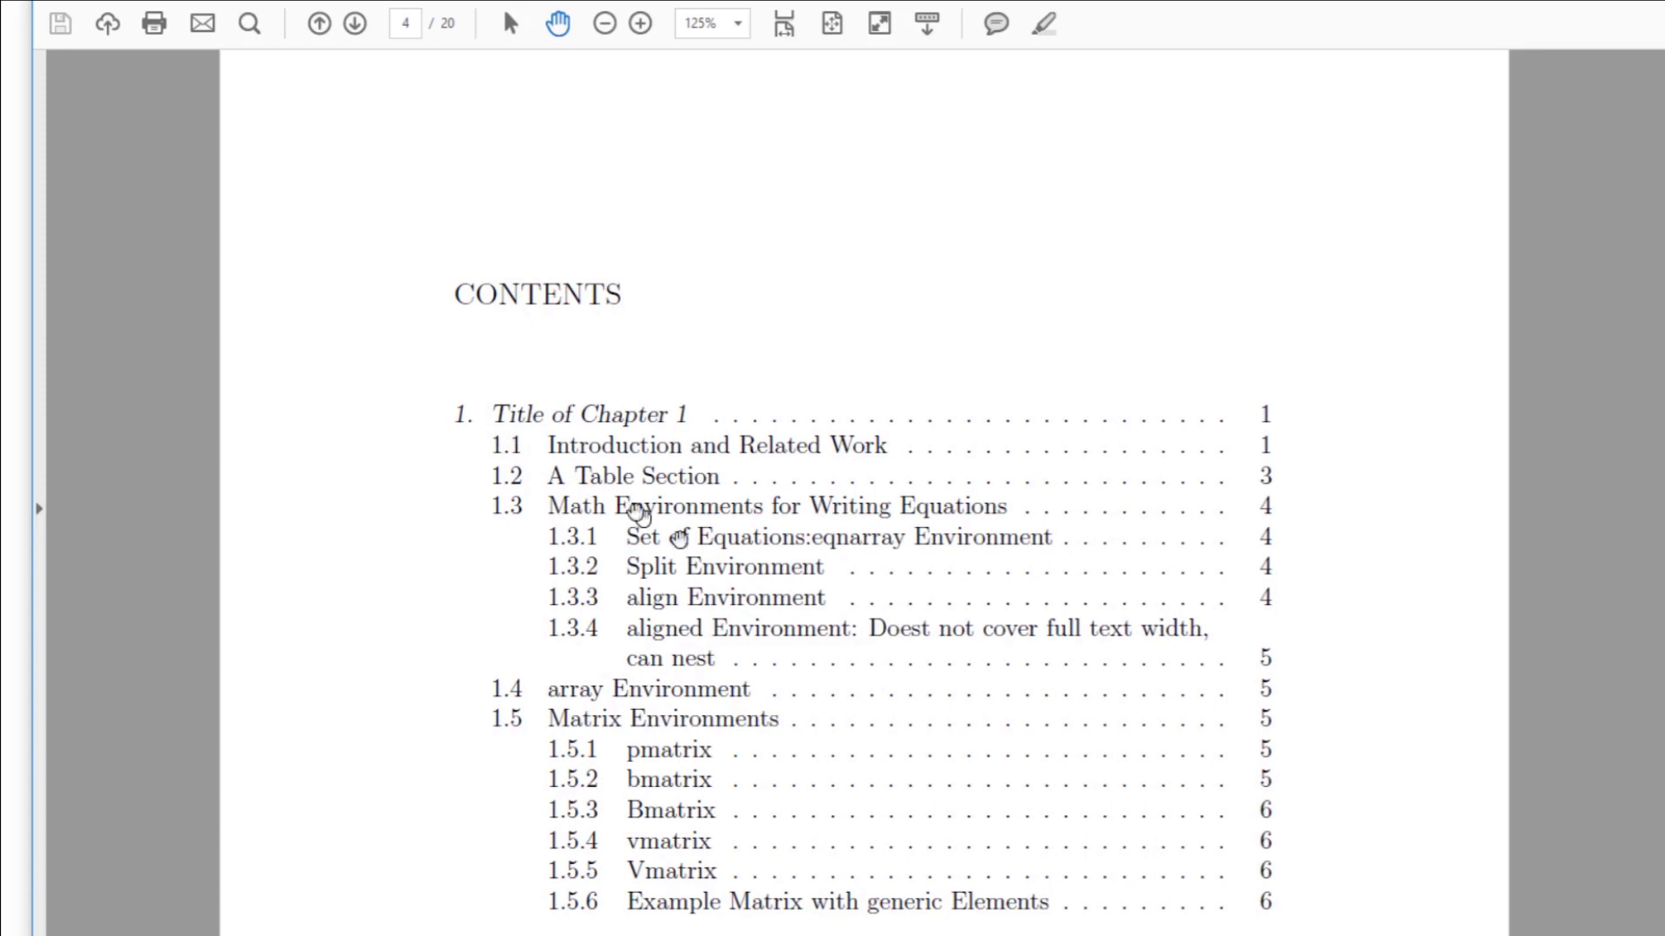
scroll(695, 572, "down", 5)
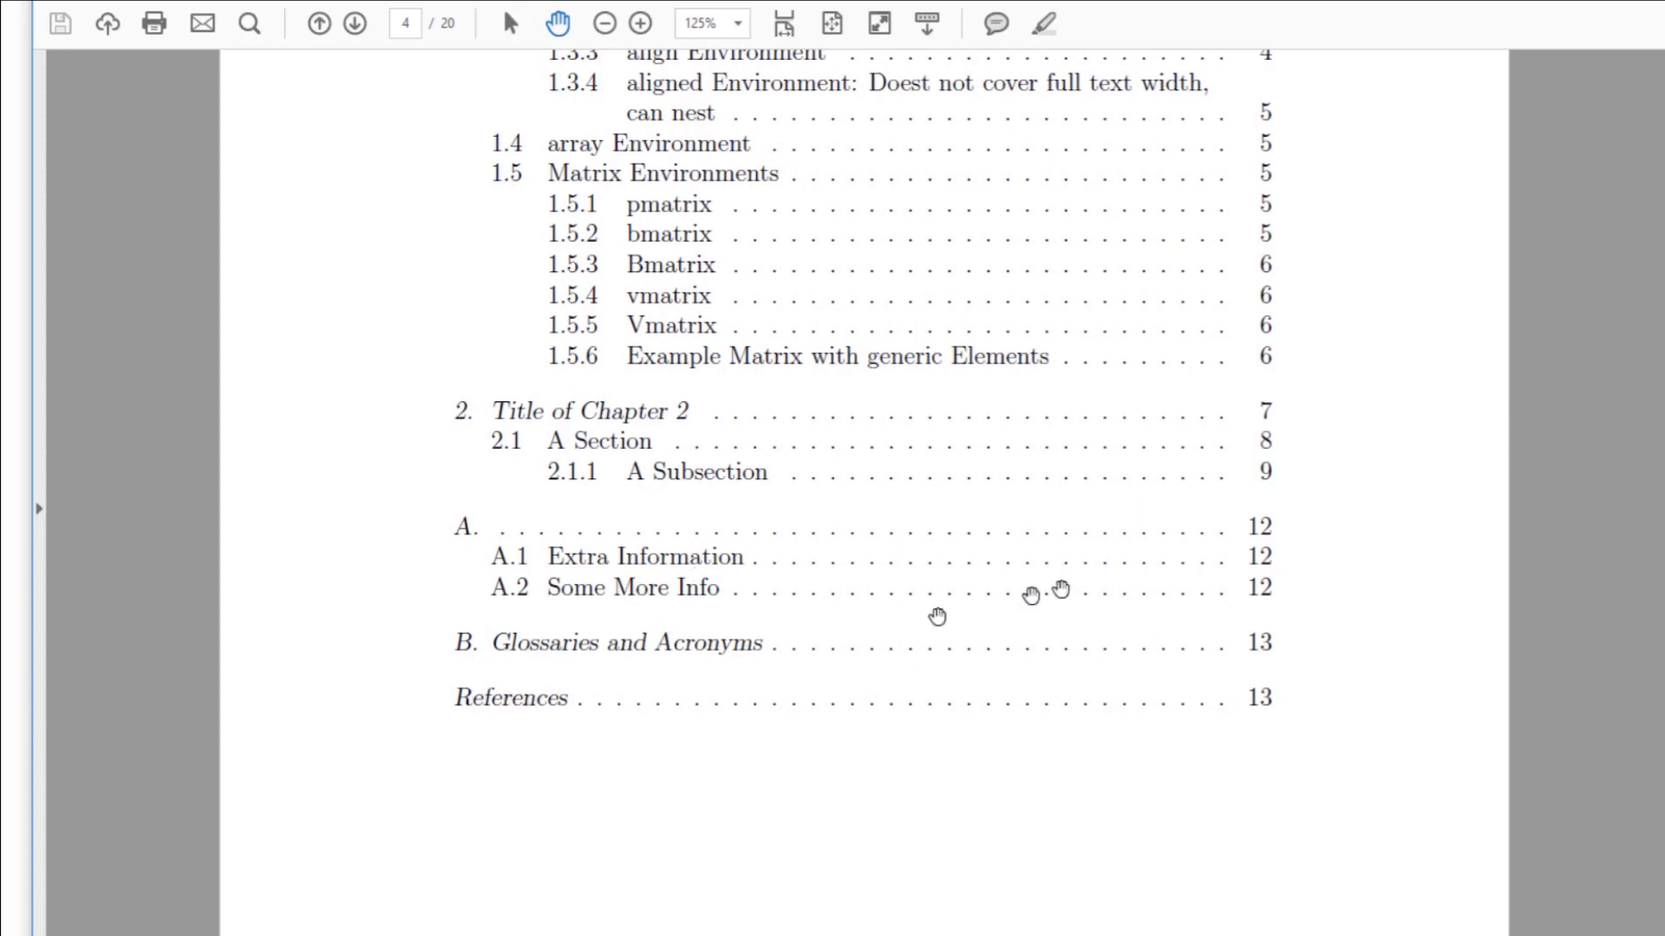
scroll(1598, 306, "down", 3)
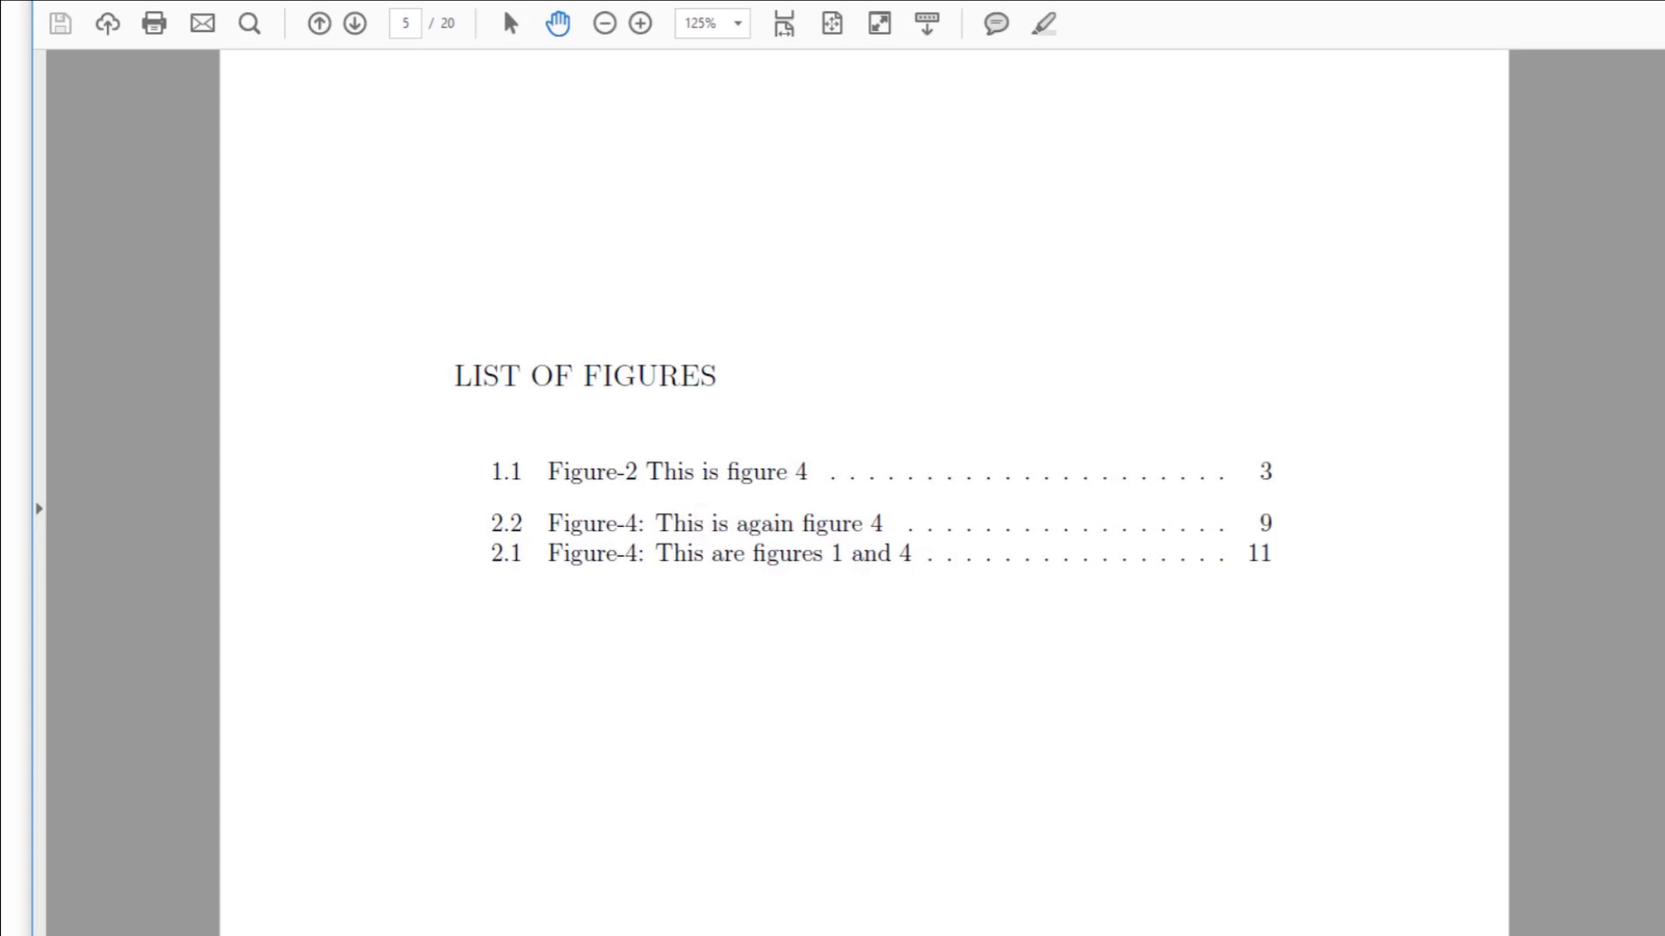
scroll(1431, 335, "down", 1)
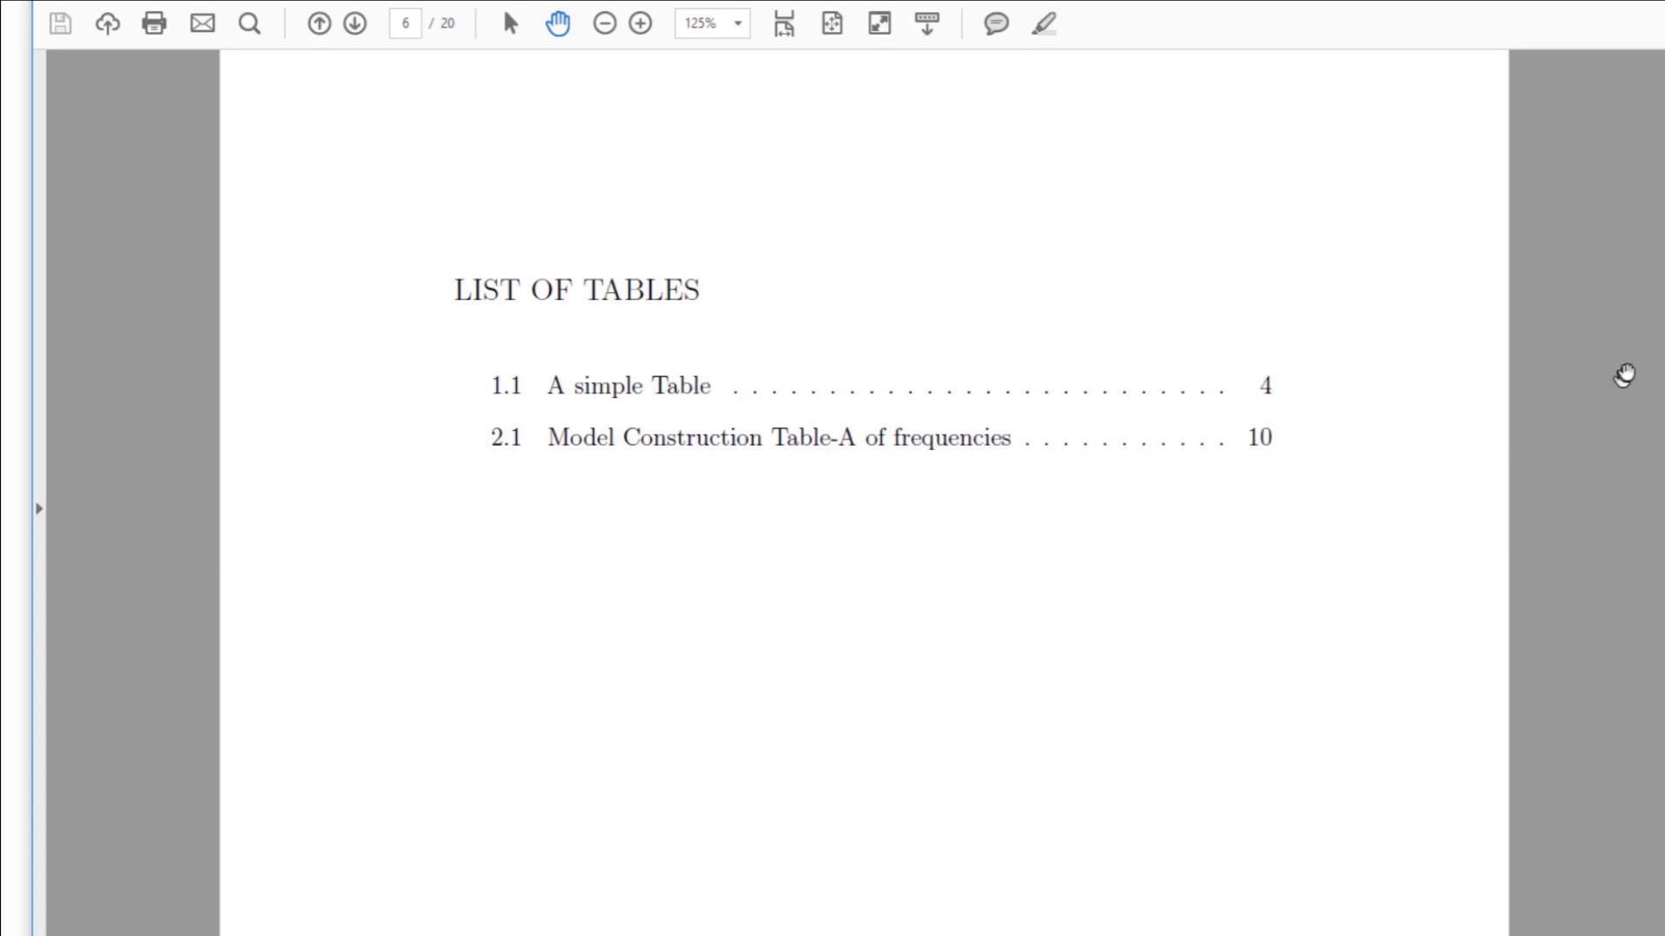
scroll(1624, 372, "down", 3)
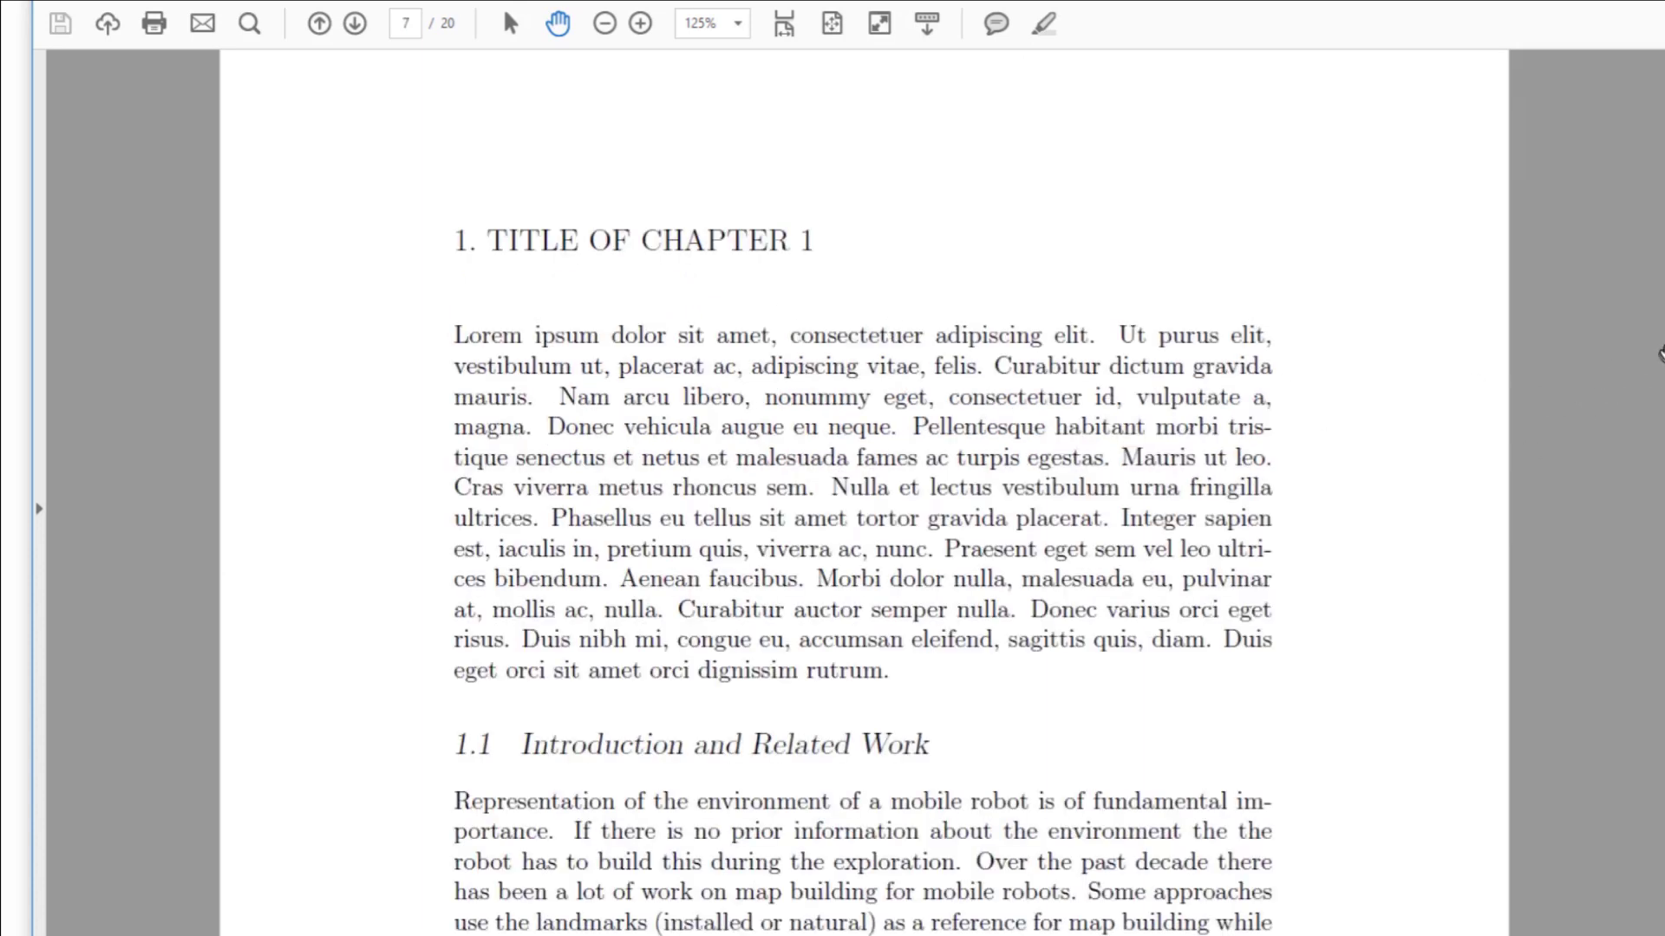
scroll(864, 520, "up", 5)
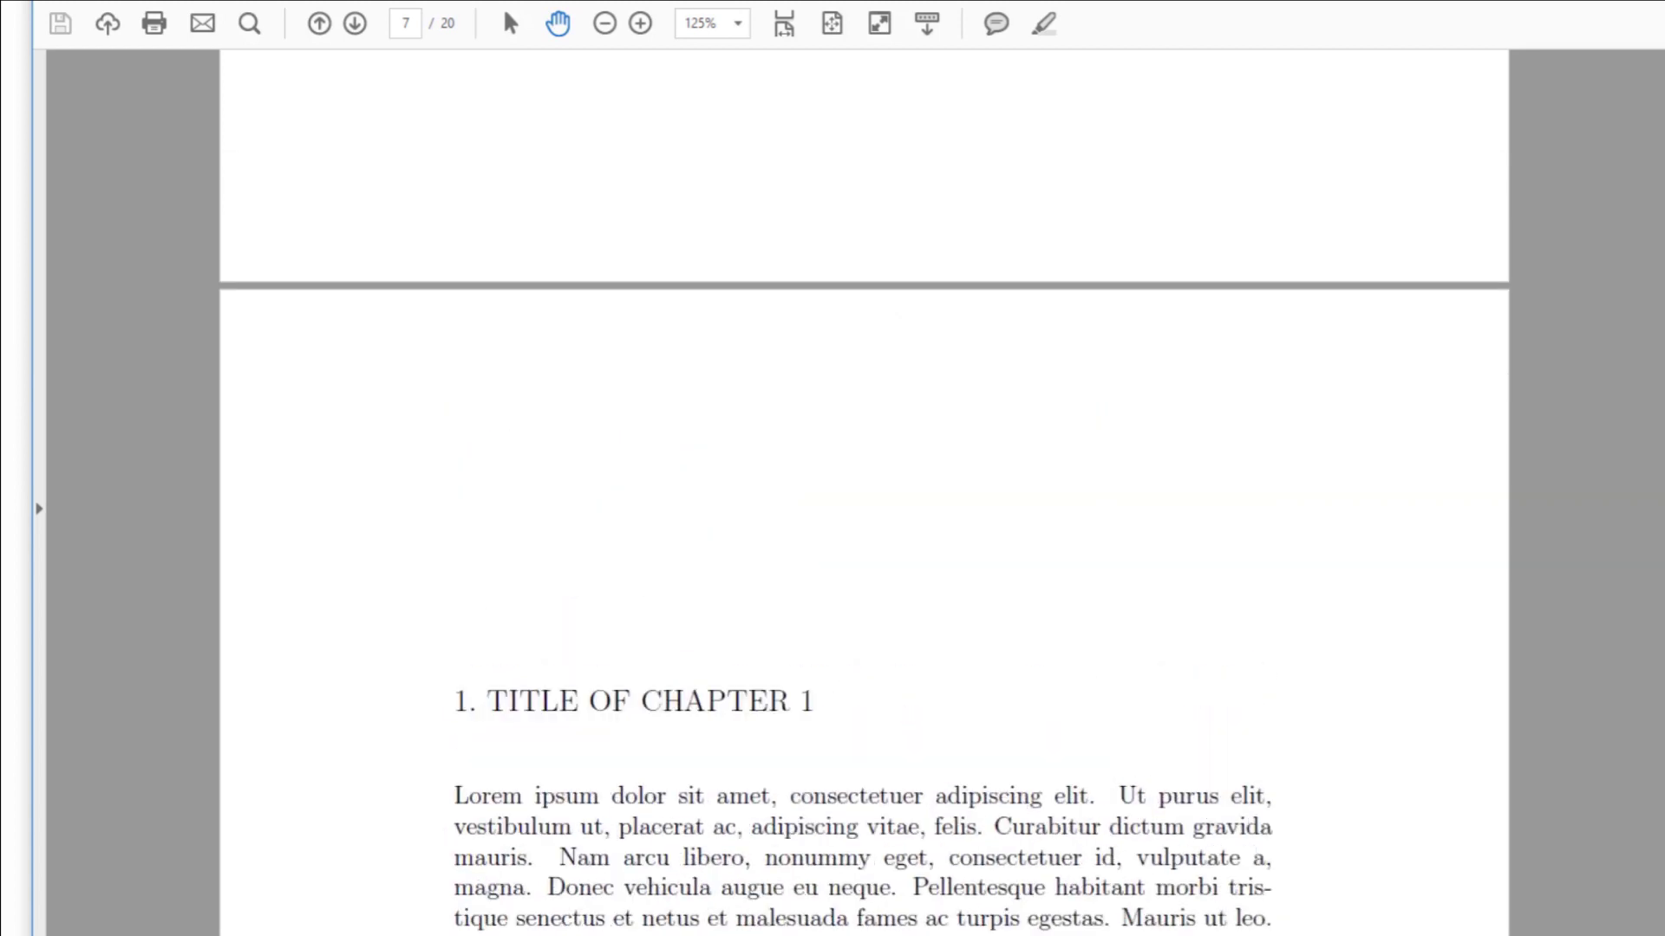
scroll(732, 245, "down", 1)
scroll(732, 245, "down", 4)
scroll(733, 245, "down", 10)
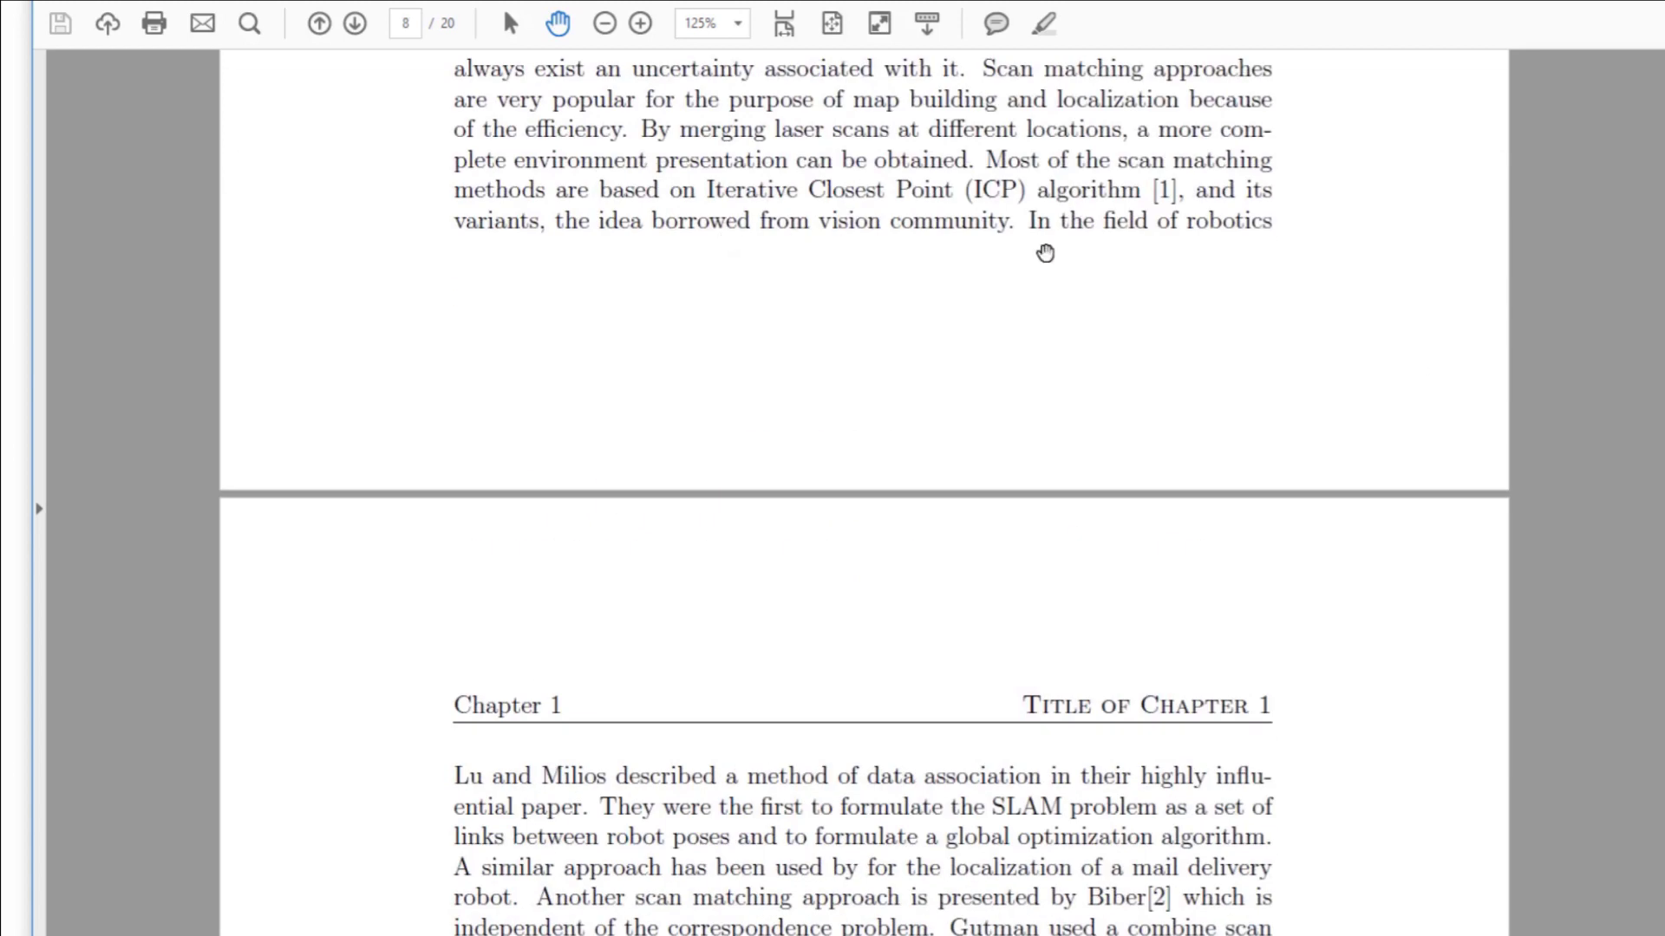
scroll(1045, 253, "down", 5)
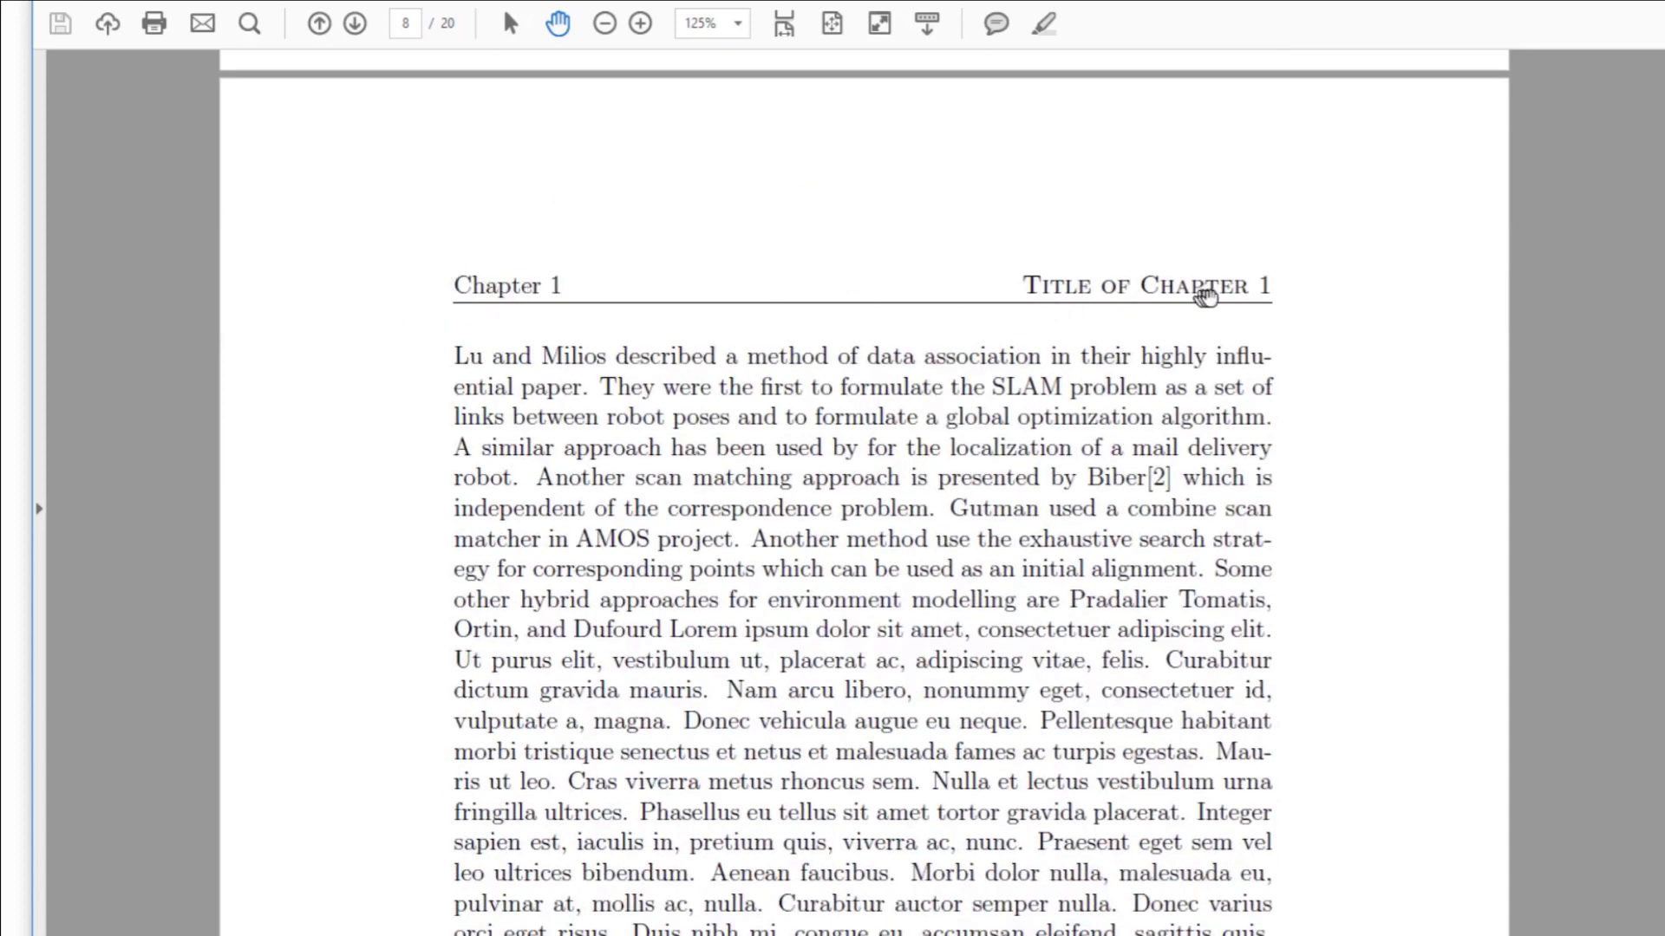
scroll(877, 352, "down", 15)
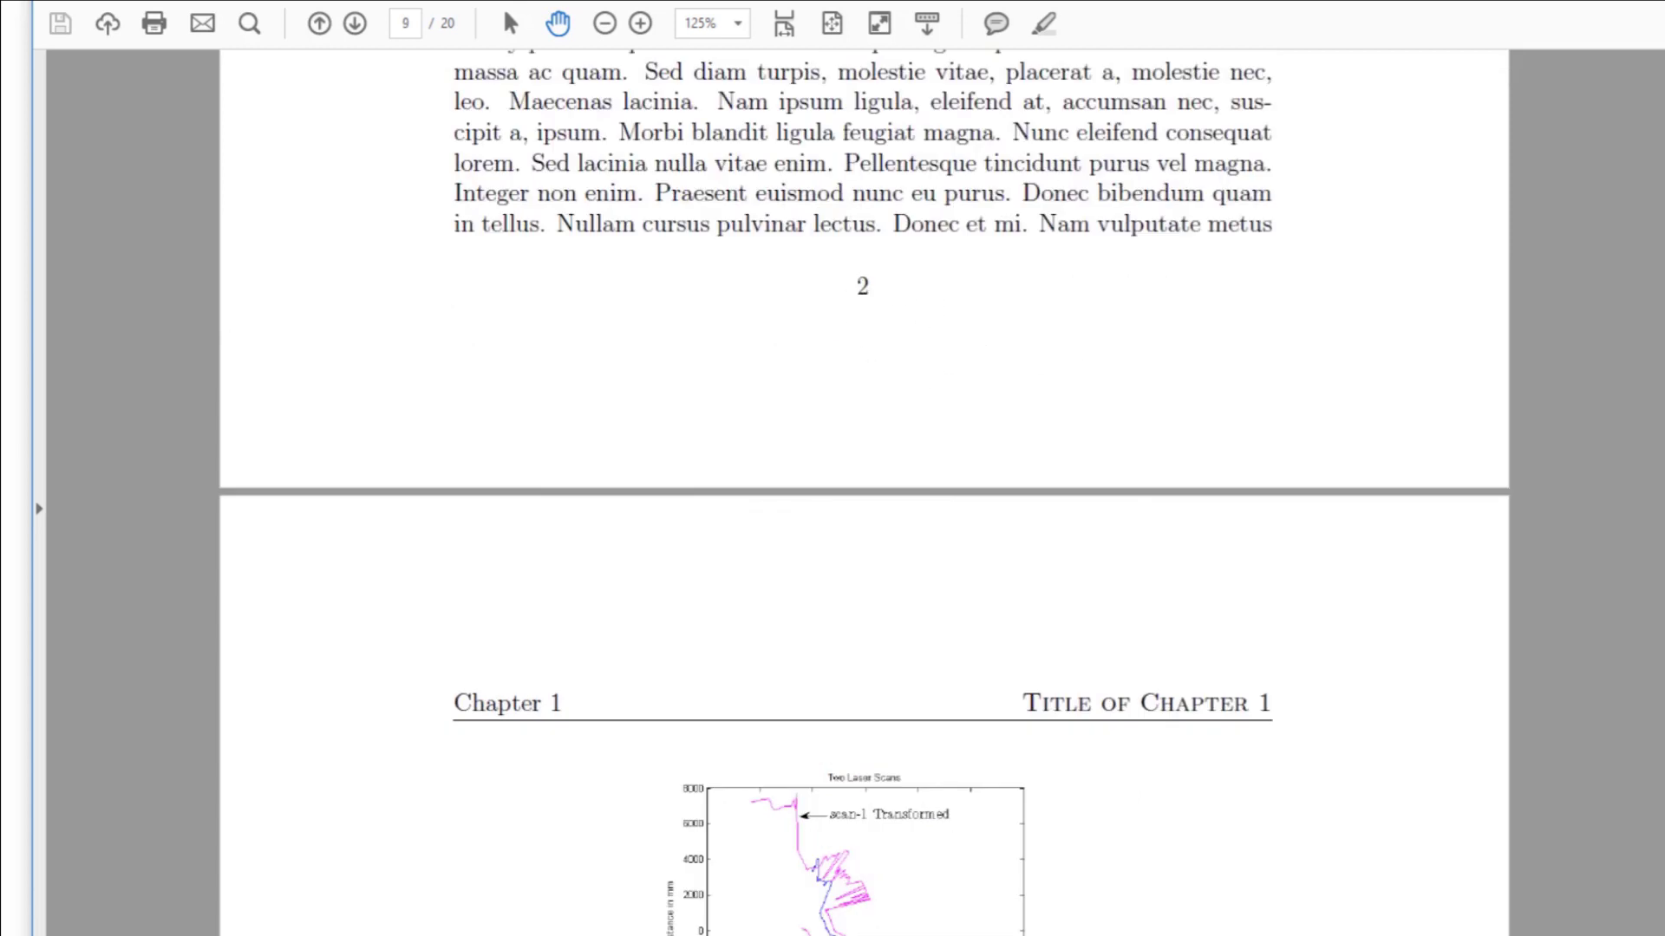
scroll(864, 494, "down", 5)
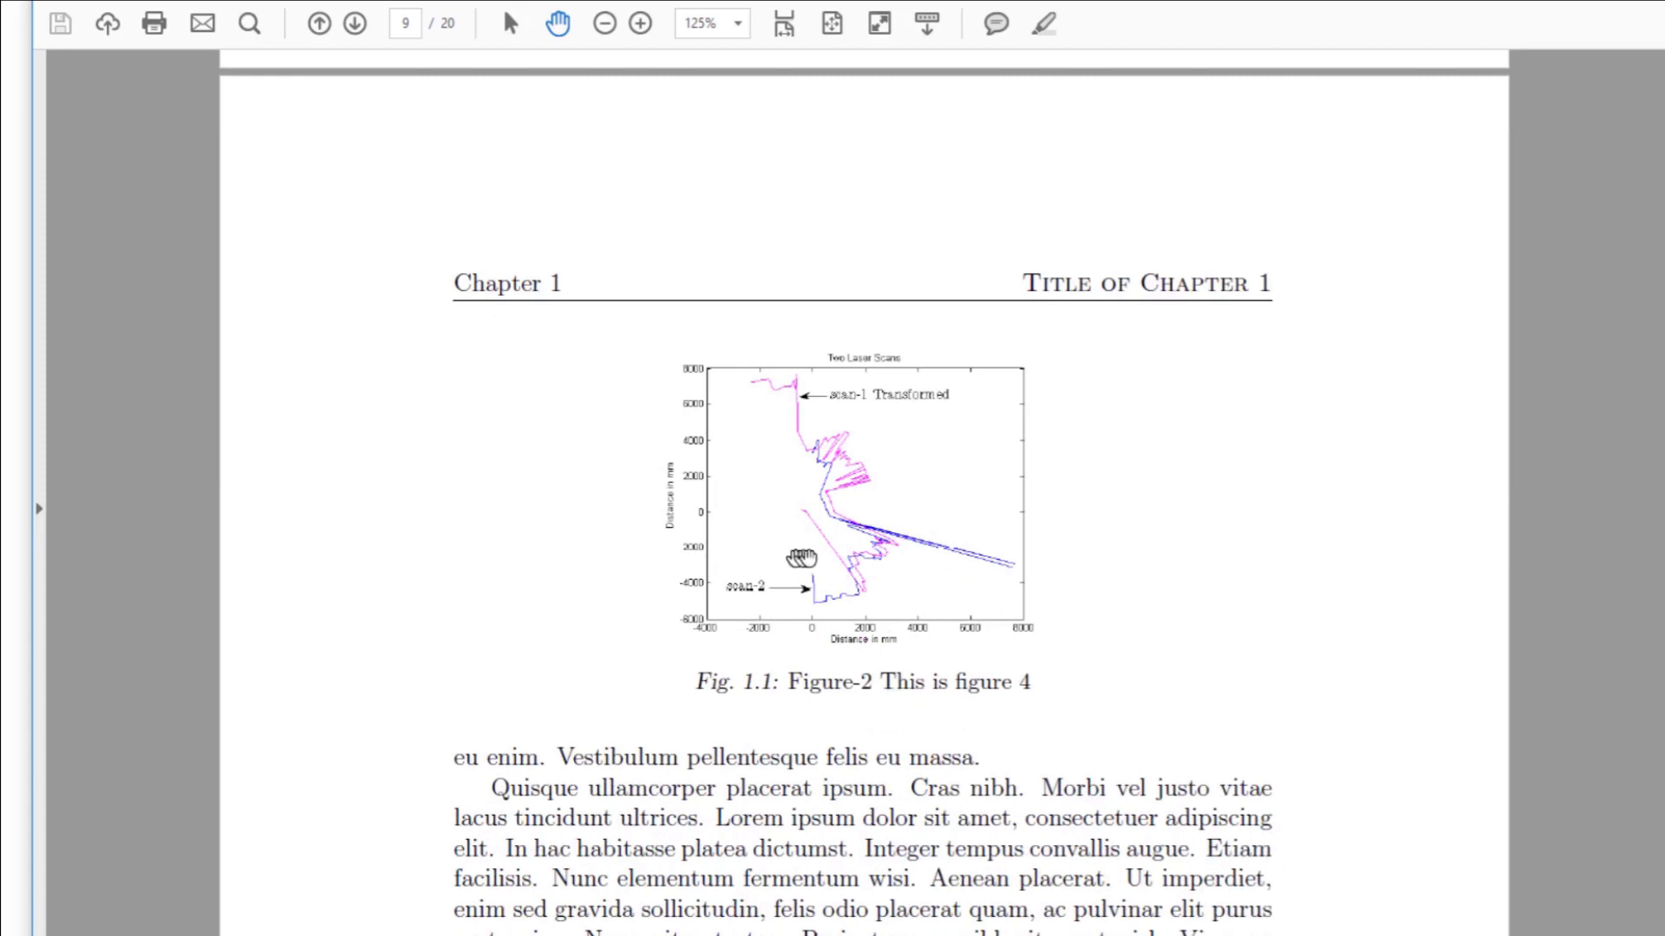
scroll(868, 564, "down", 5)
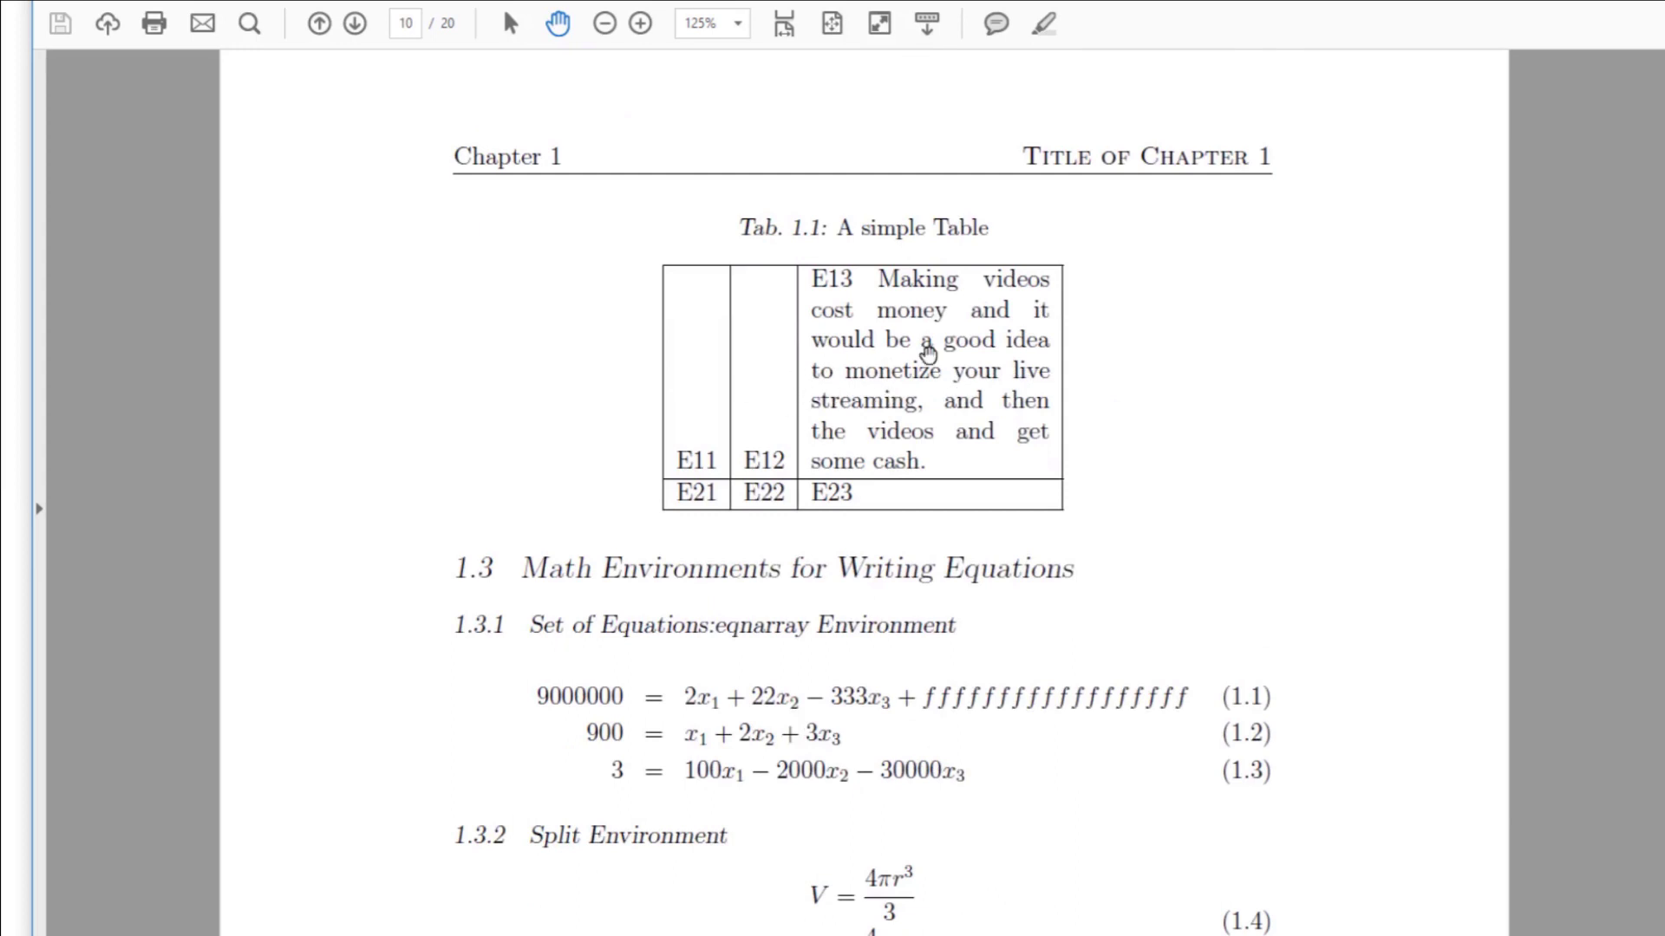
scroll(967, 580, "down", 2)
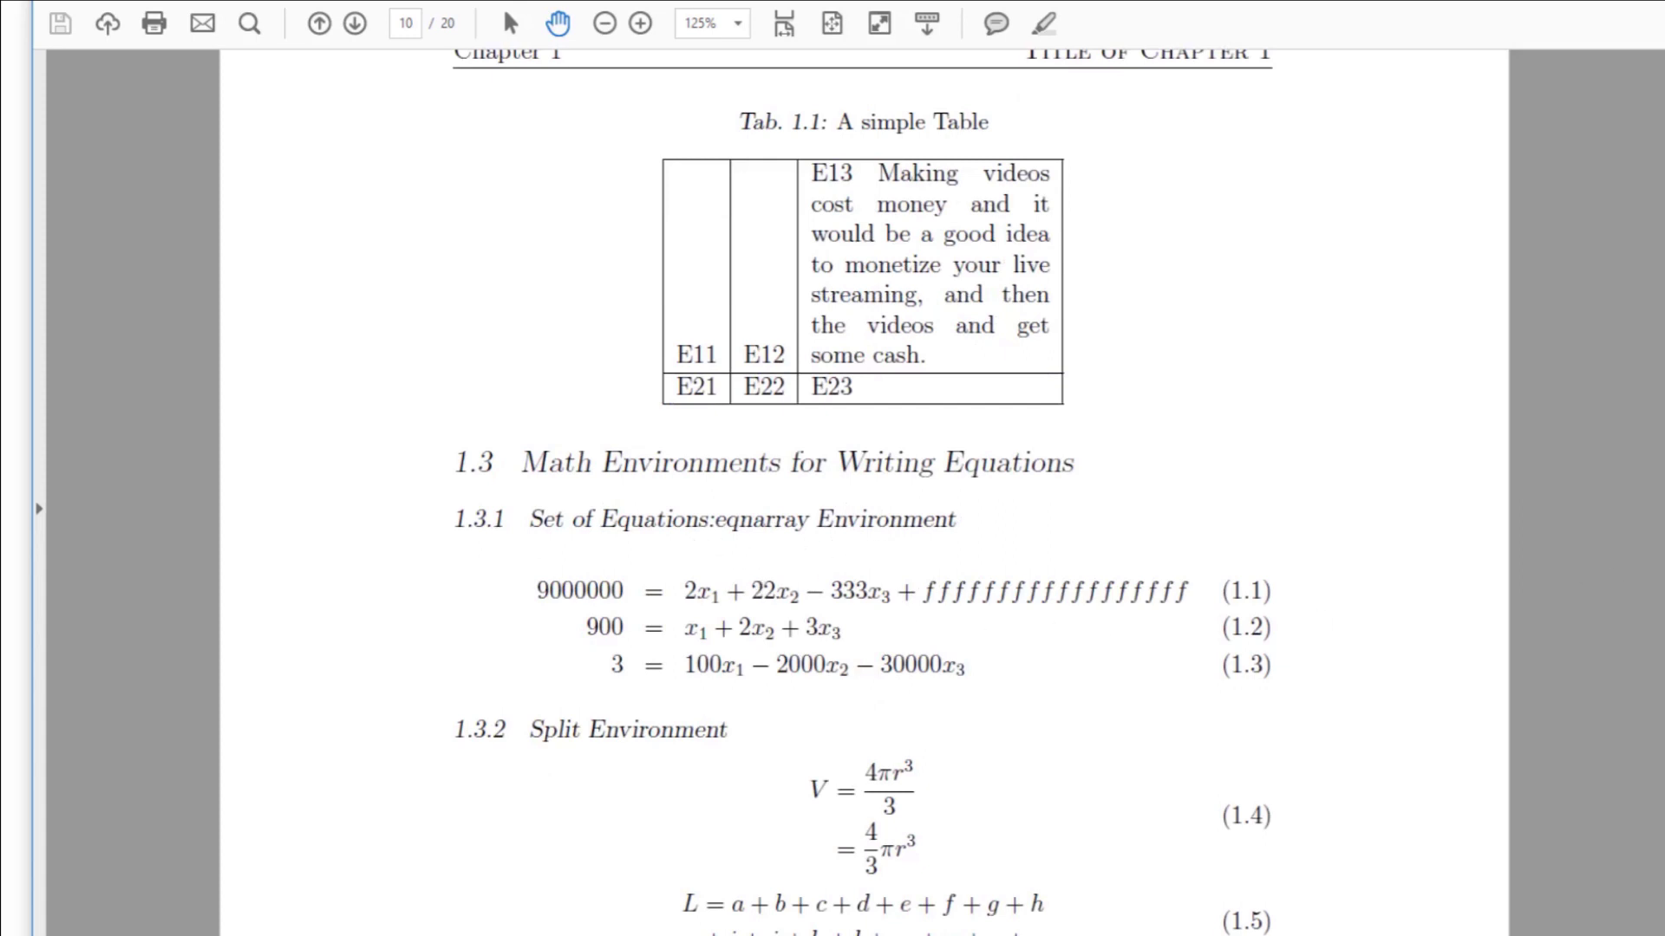
scroll(864, 495, "down", 3)
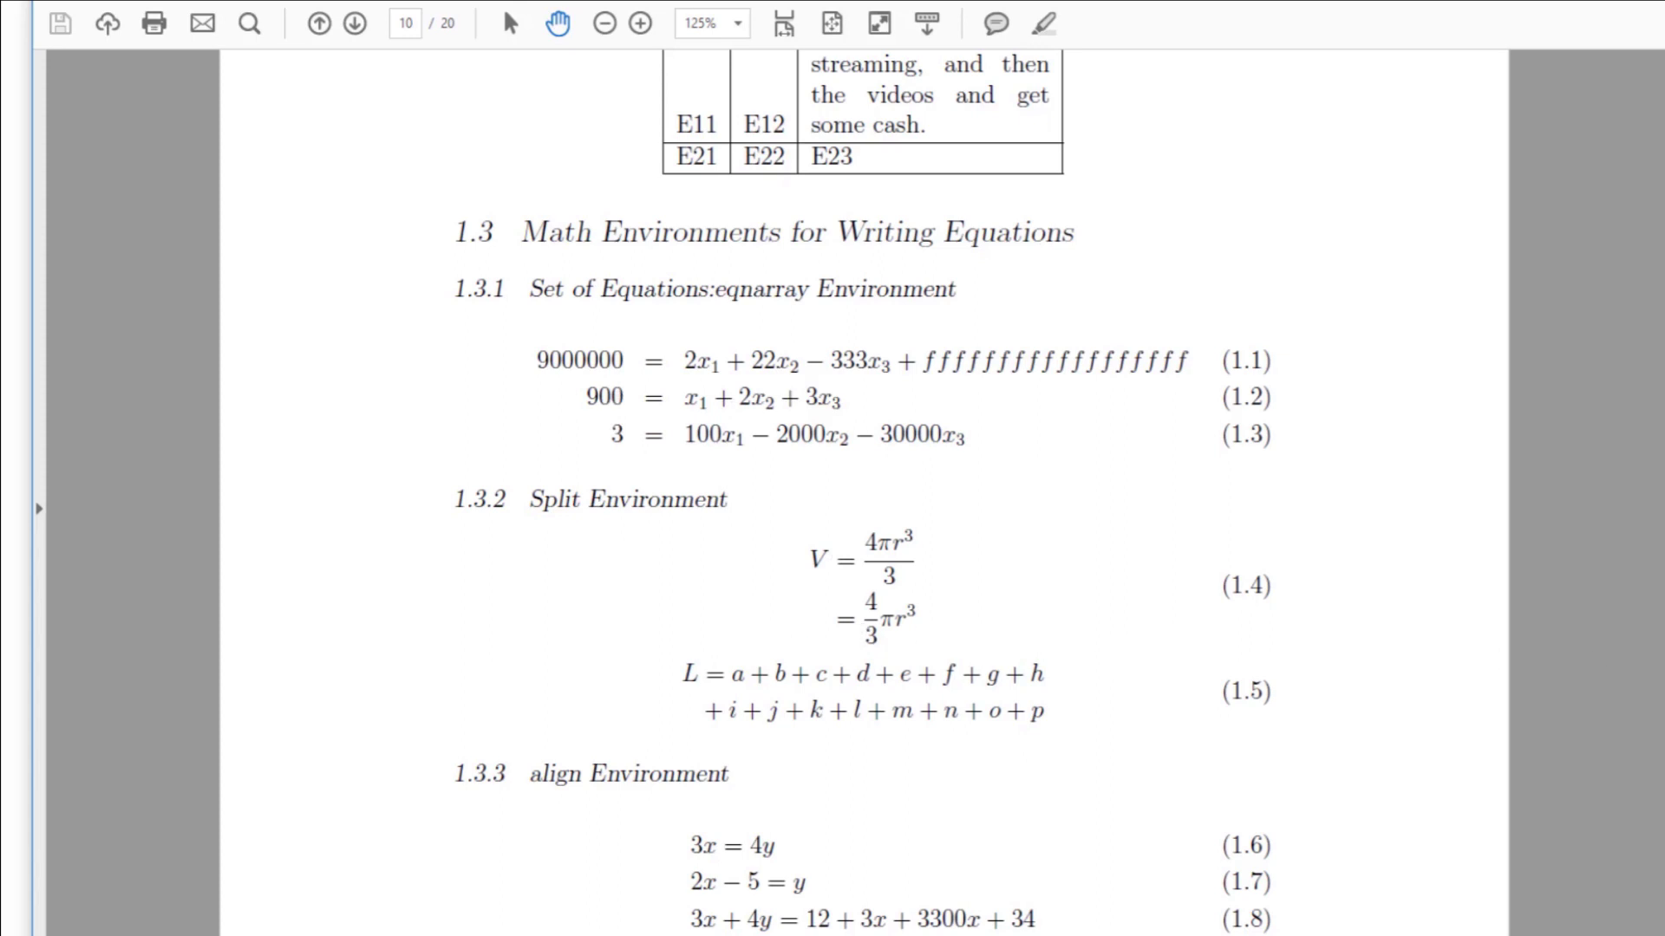
scroll(833, 520, "up", 1)
scroll(833, 521, "down", 2)
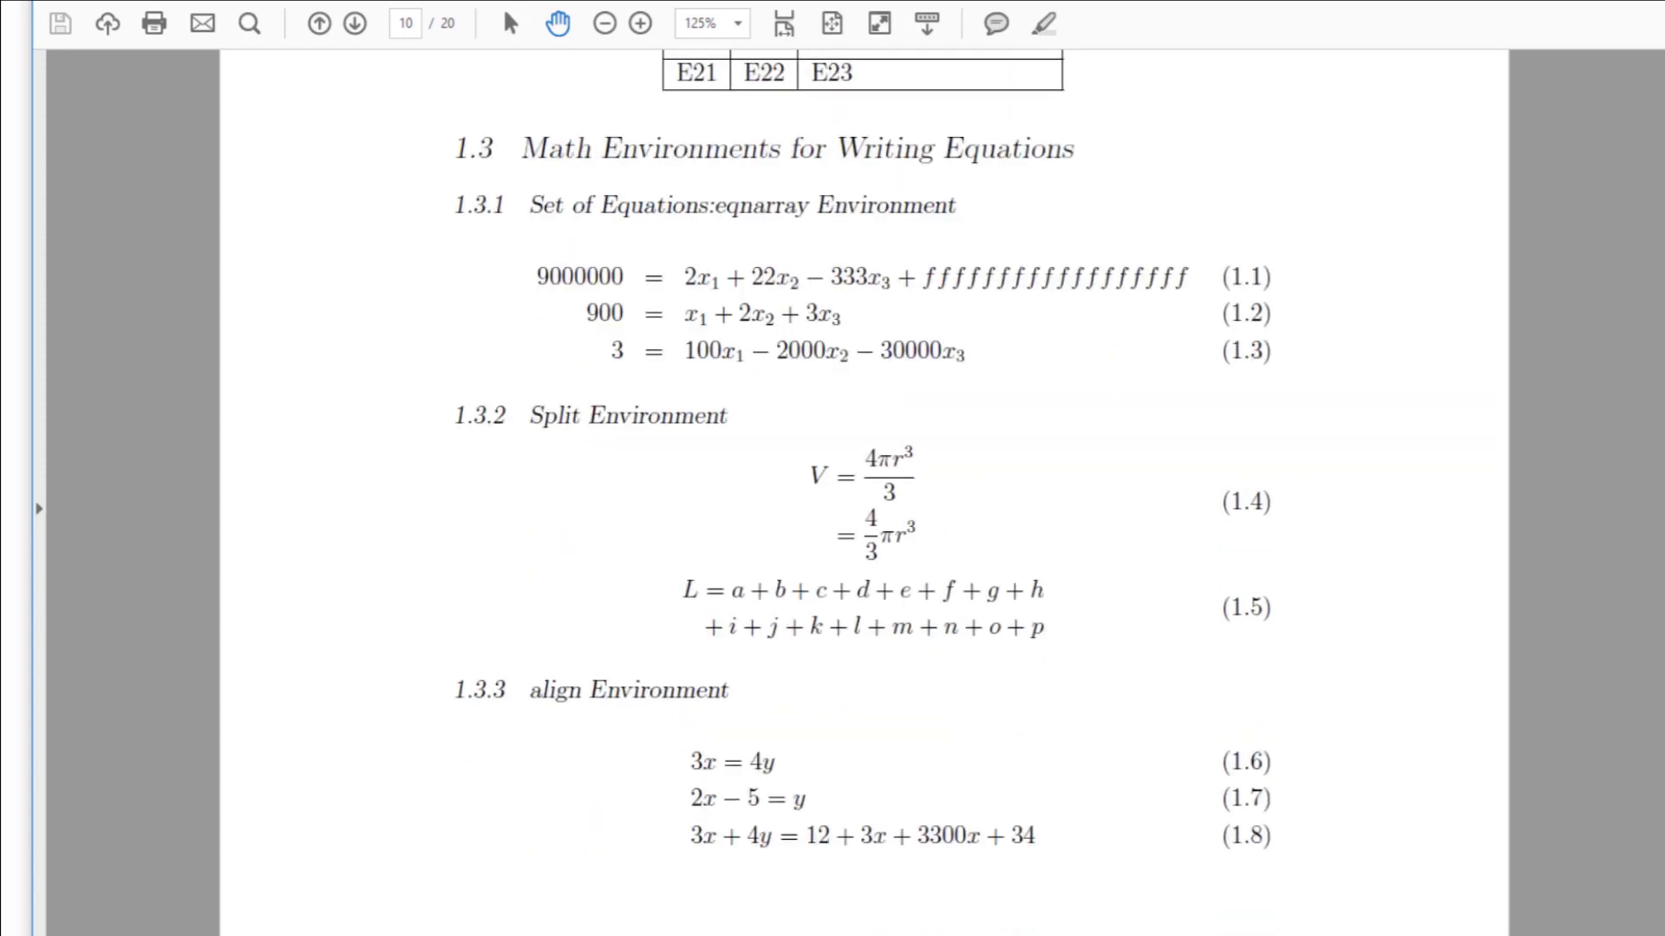
scroll(832, 521, "down", 3)
scroll(833, 521, "down", 2)
scroll(833, 521, "down", 10)
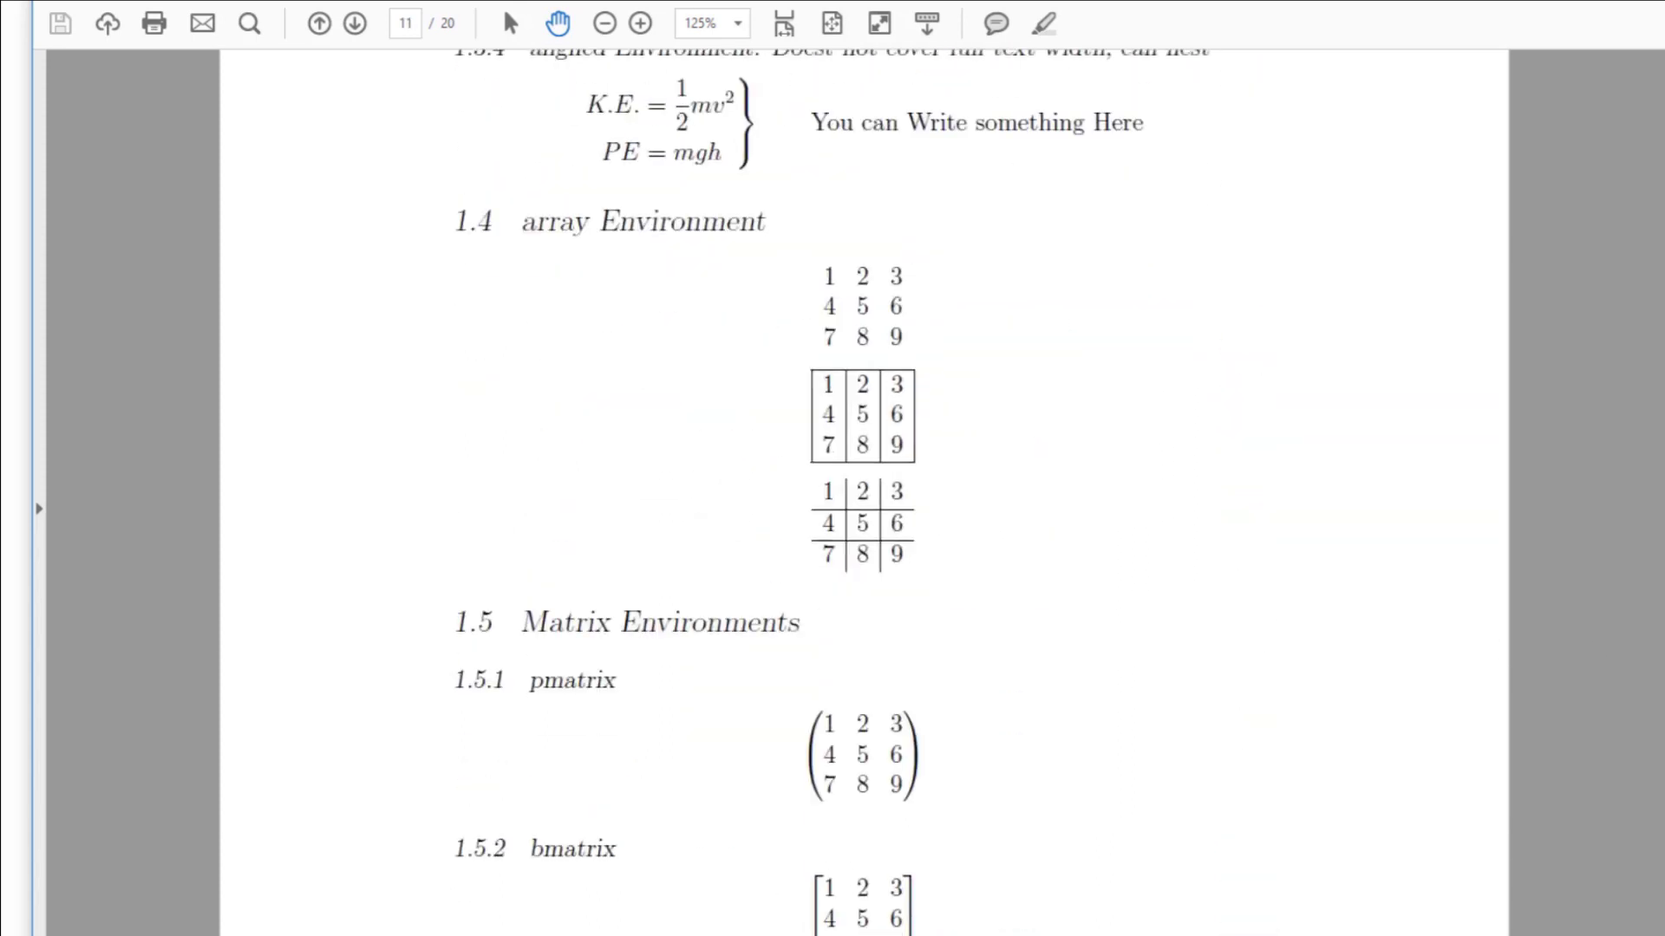
scroll(833, 520, "down", 6)
scroll(833, 521, "down", 3)
scroll(833, 521, "down", 10)
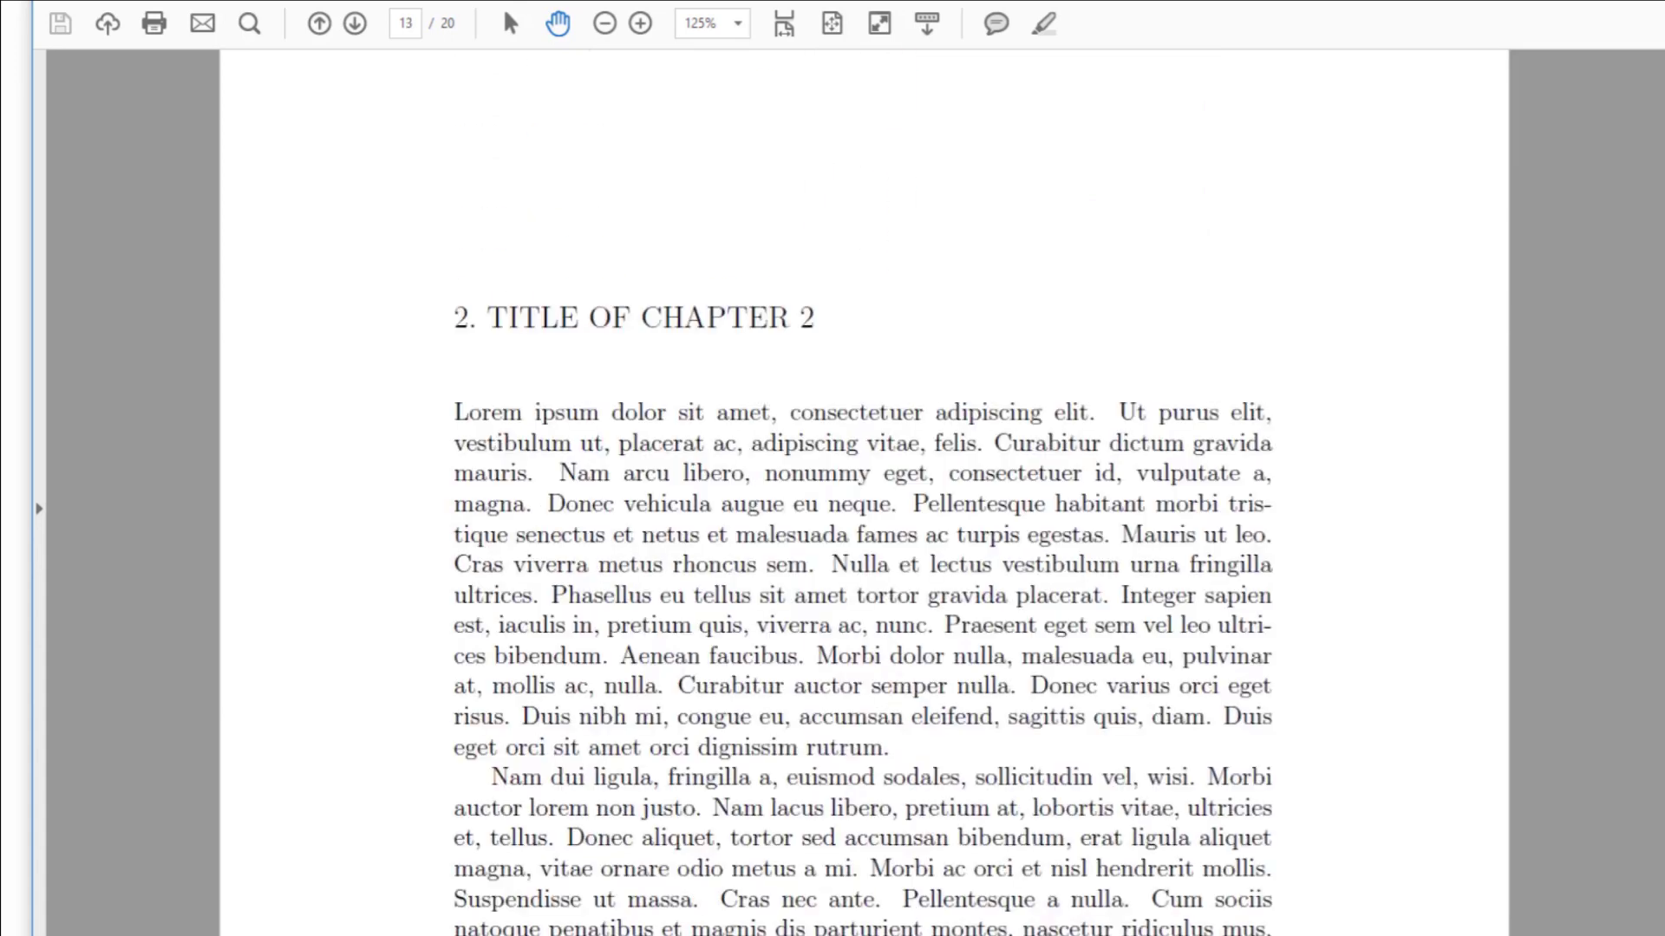
scroll(834, 520, "down", 1)
scroll(832, 520, "down", 5)
scroll(832, 521, "down", 10)
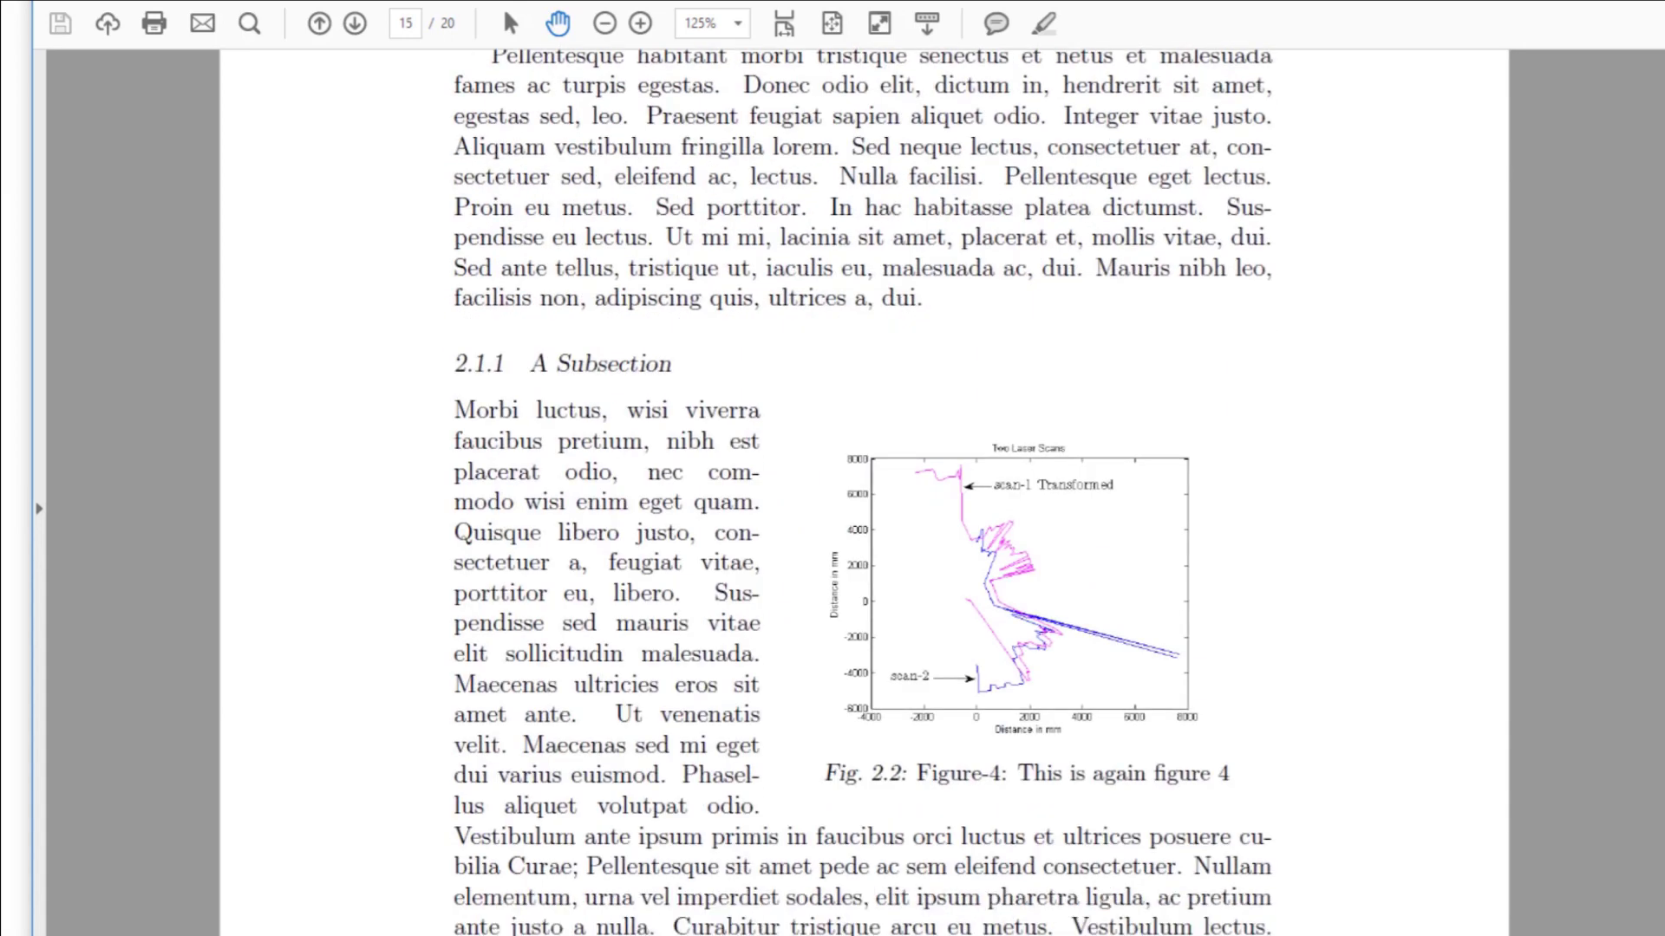
scroll(833, 520, "down", 2)
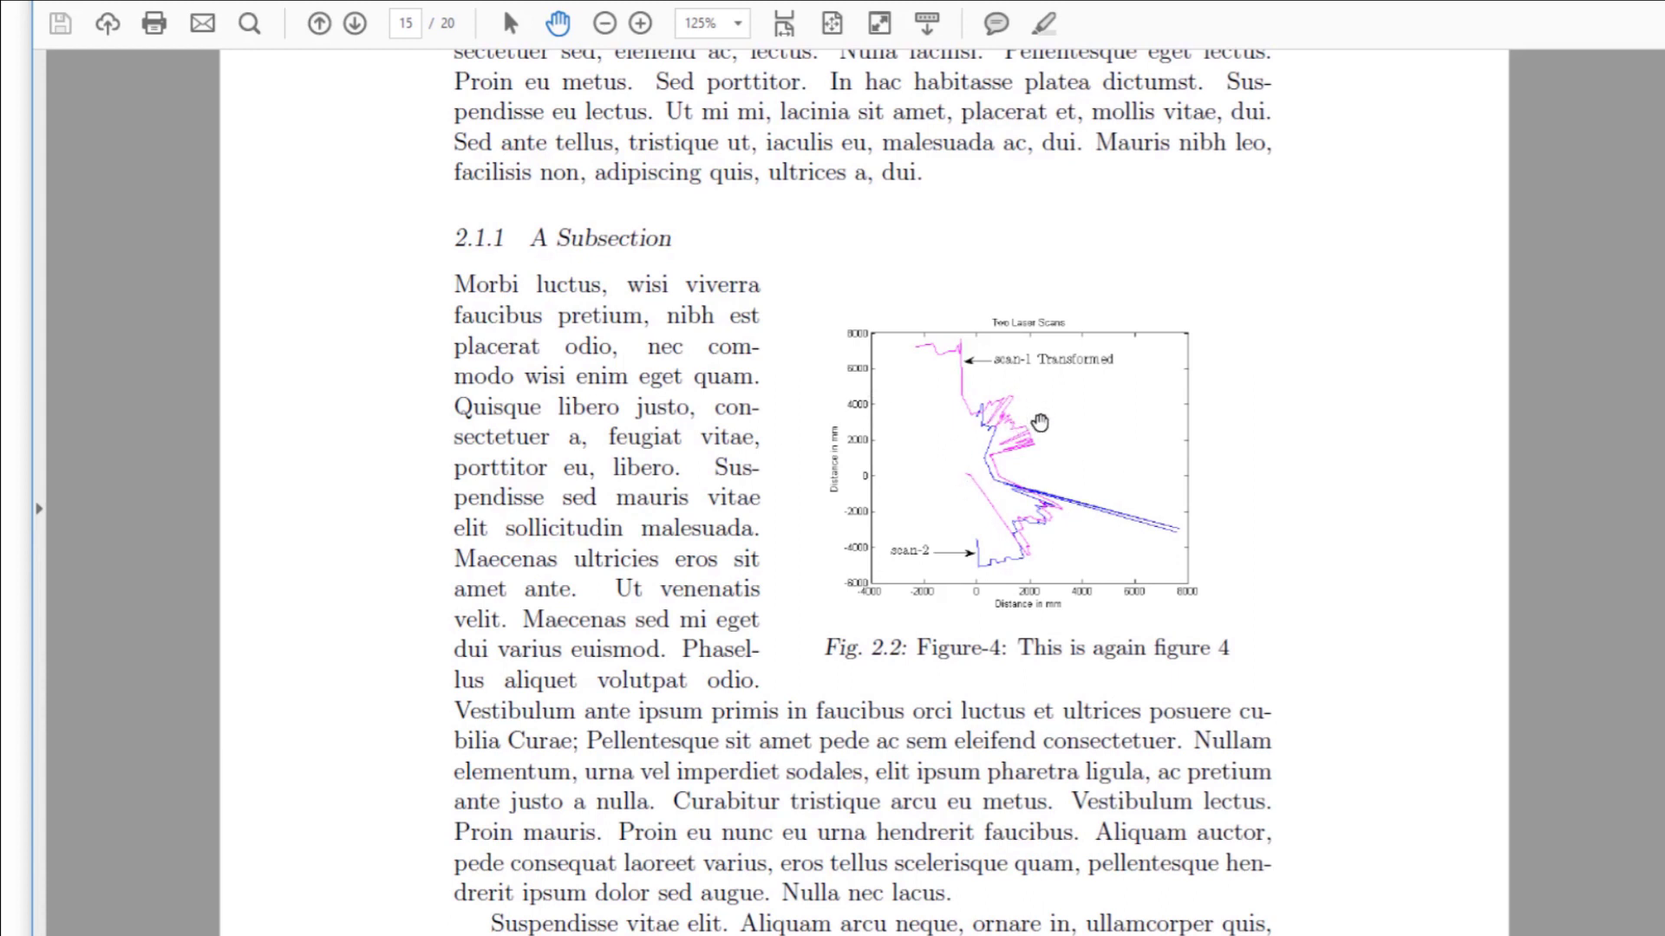
scroll(1040, 424, "down", 3)
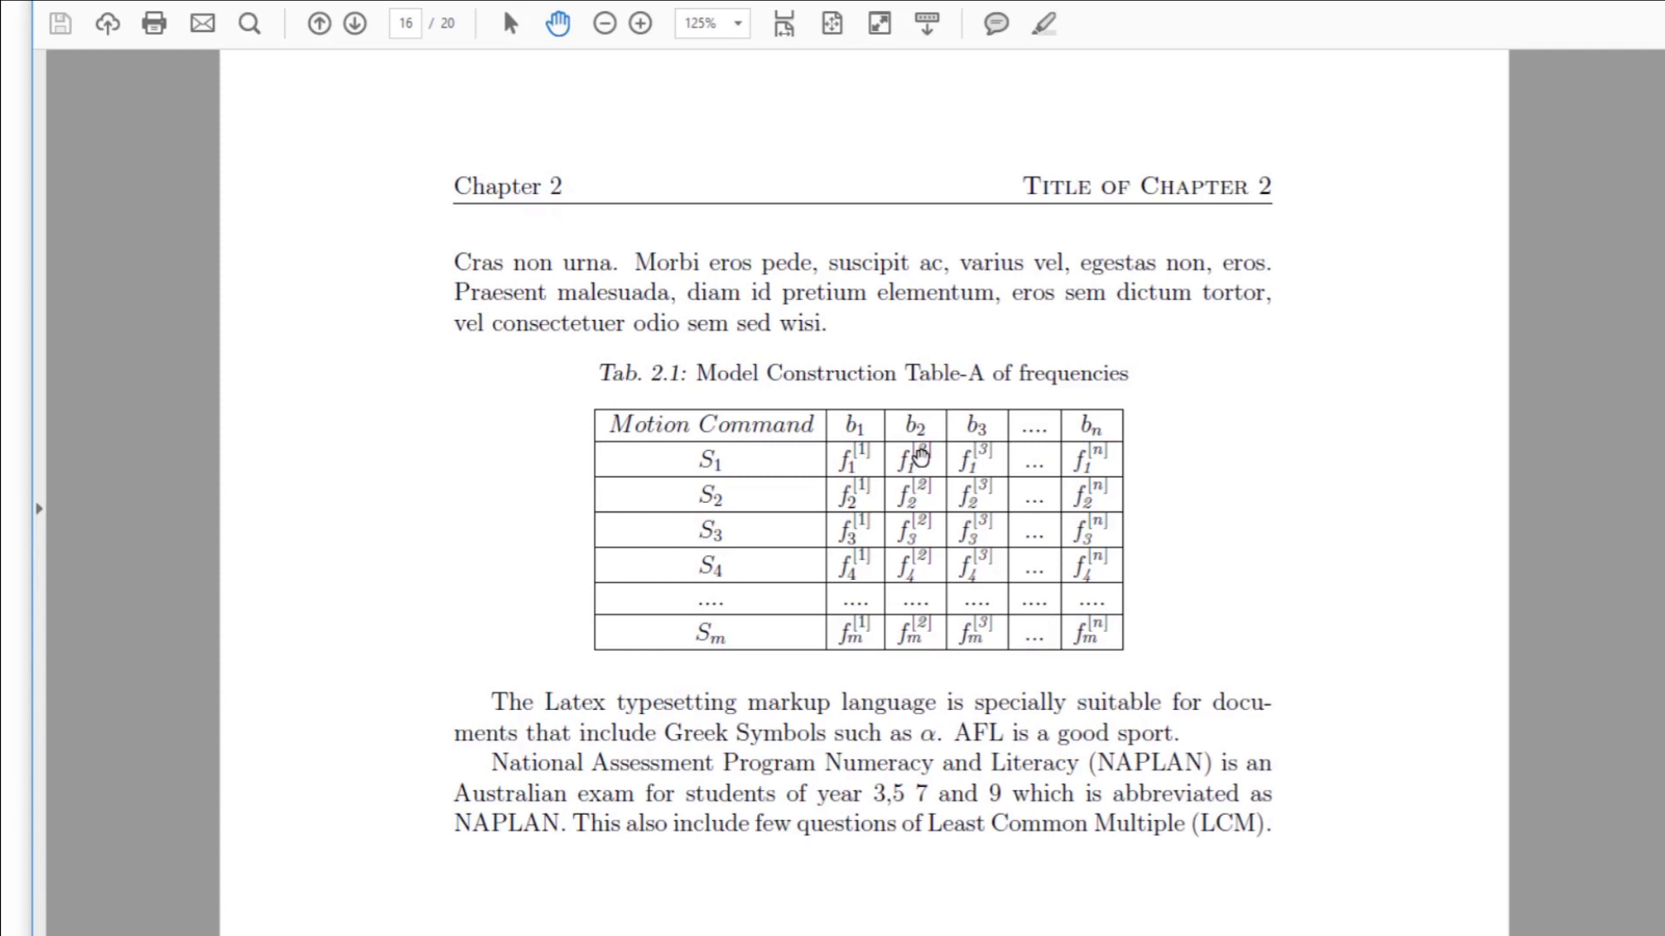
scroll(650, 333, "down", 3)
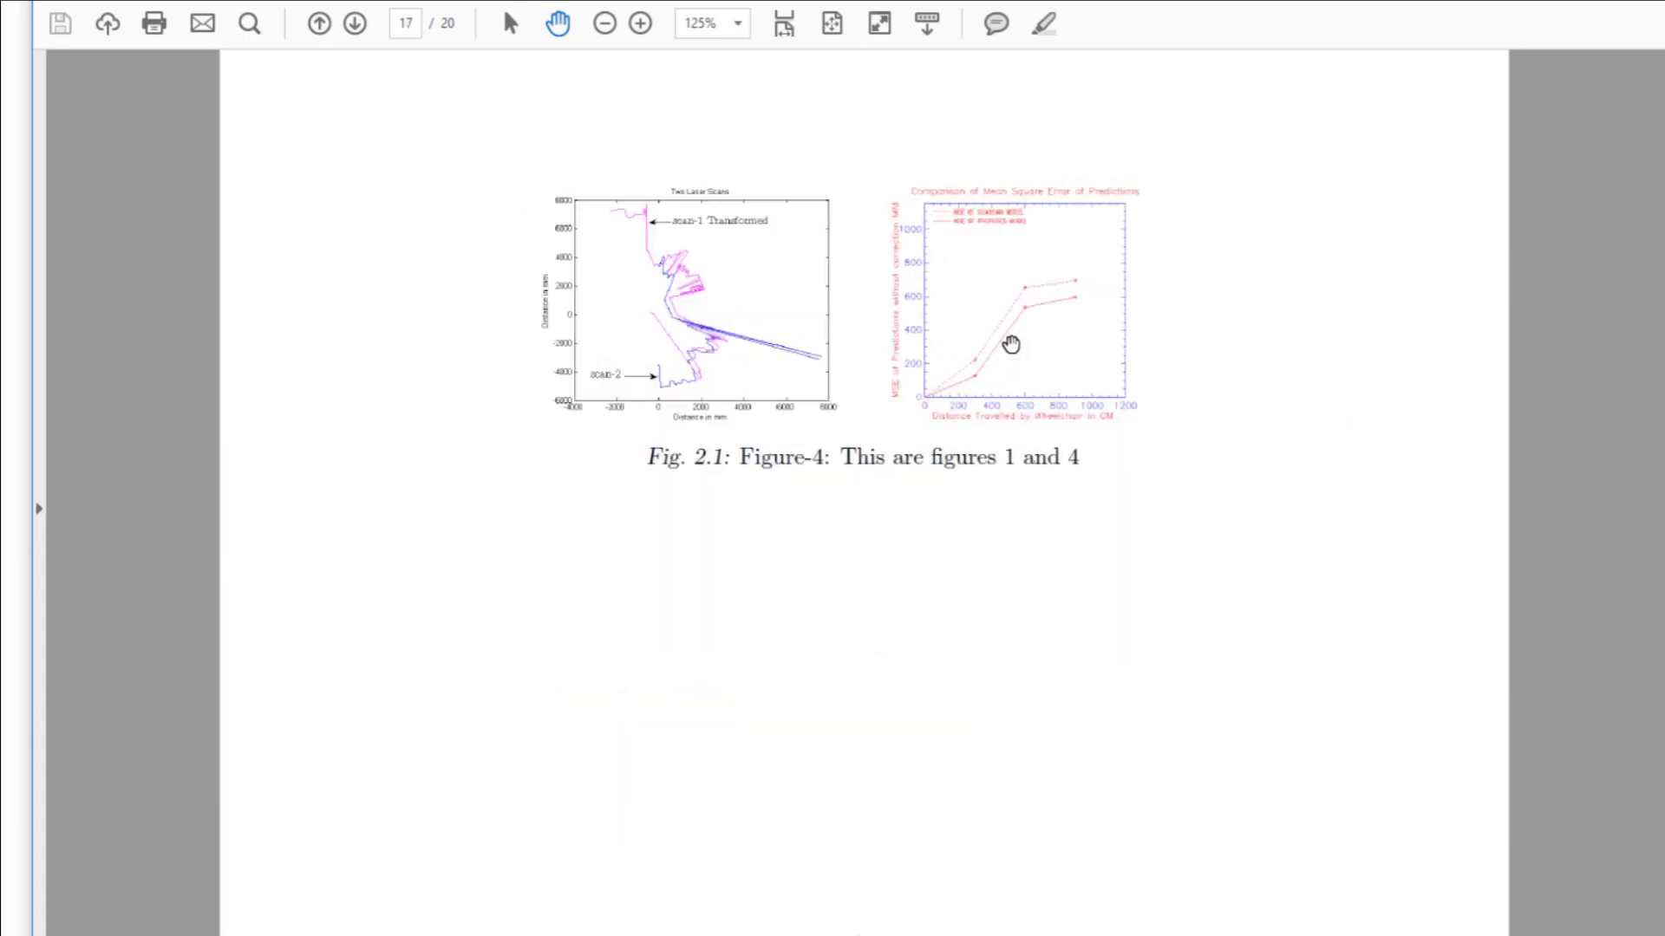
scroll(758, 321, "down", 3)
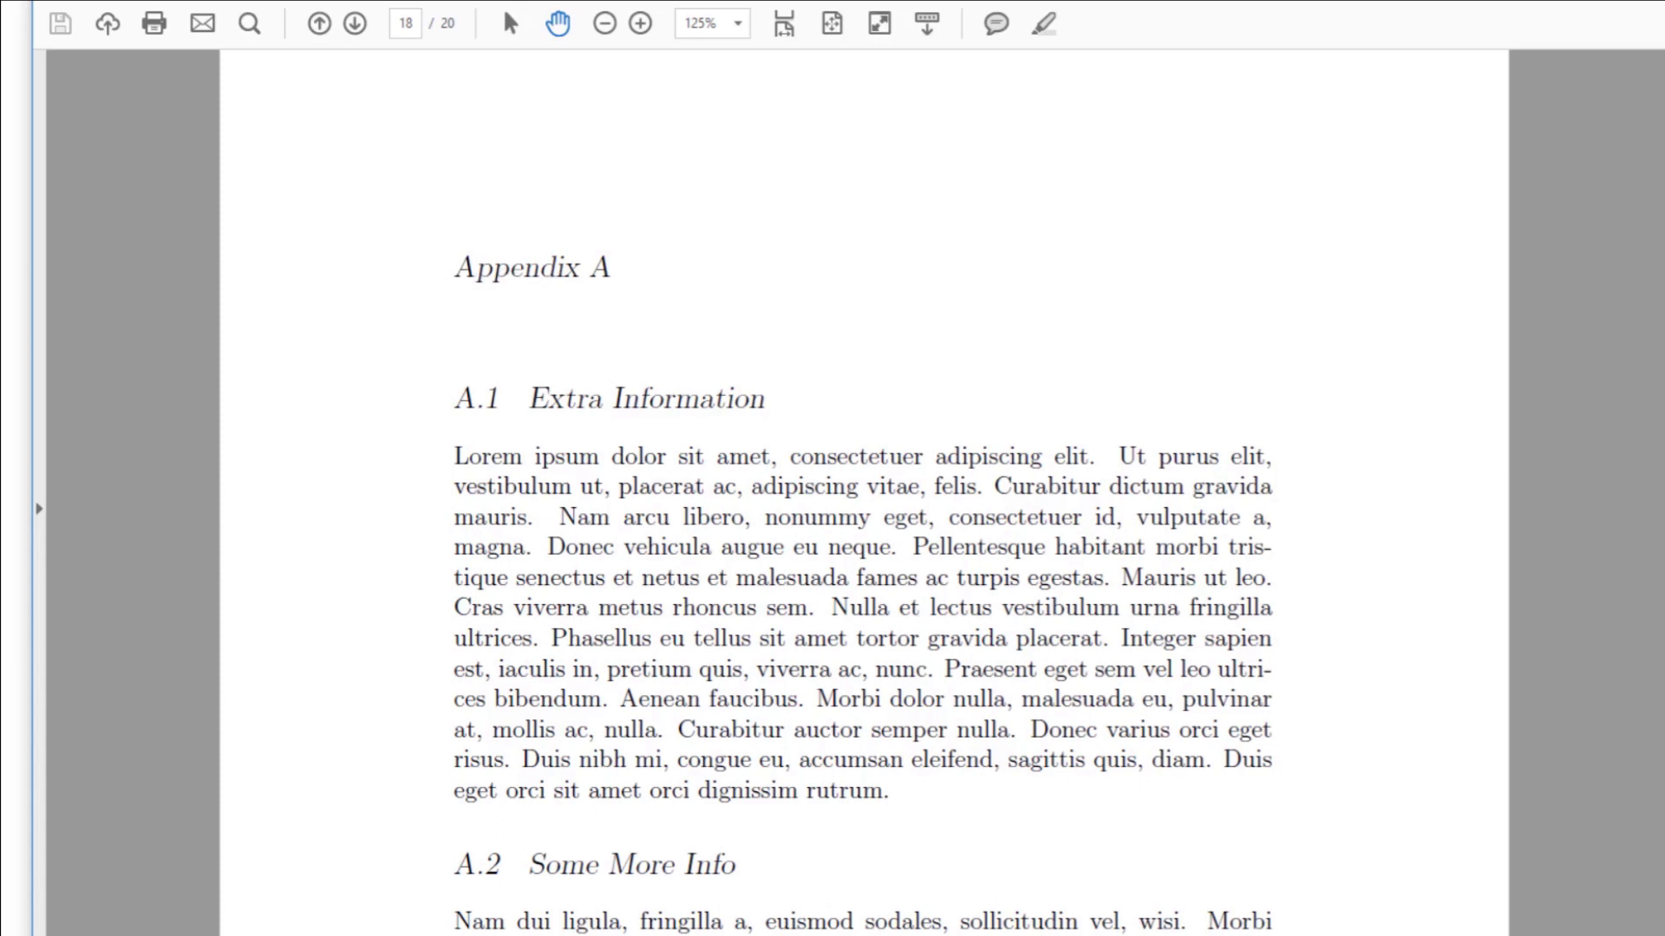
scroll(662, 377, "down", 2)
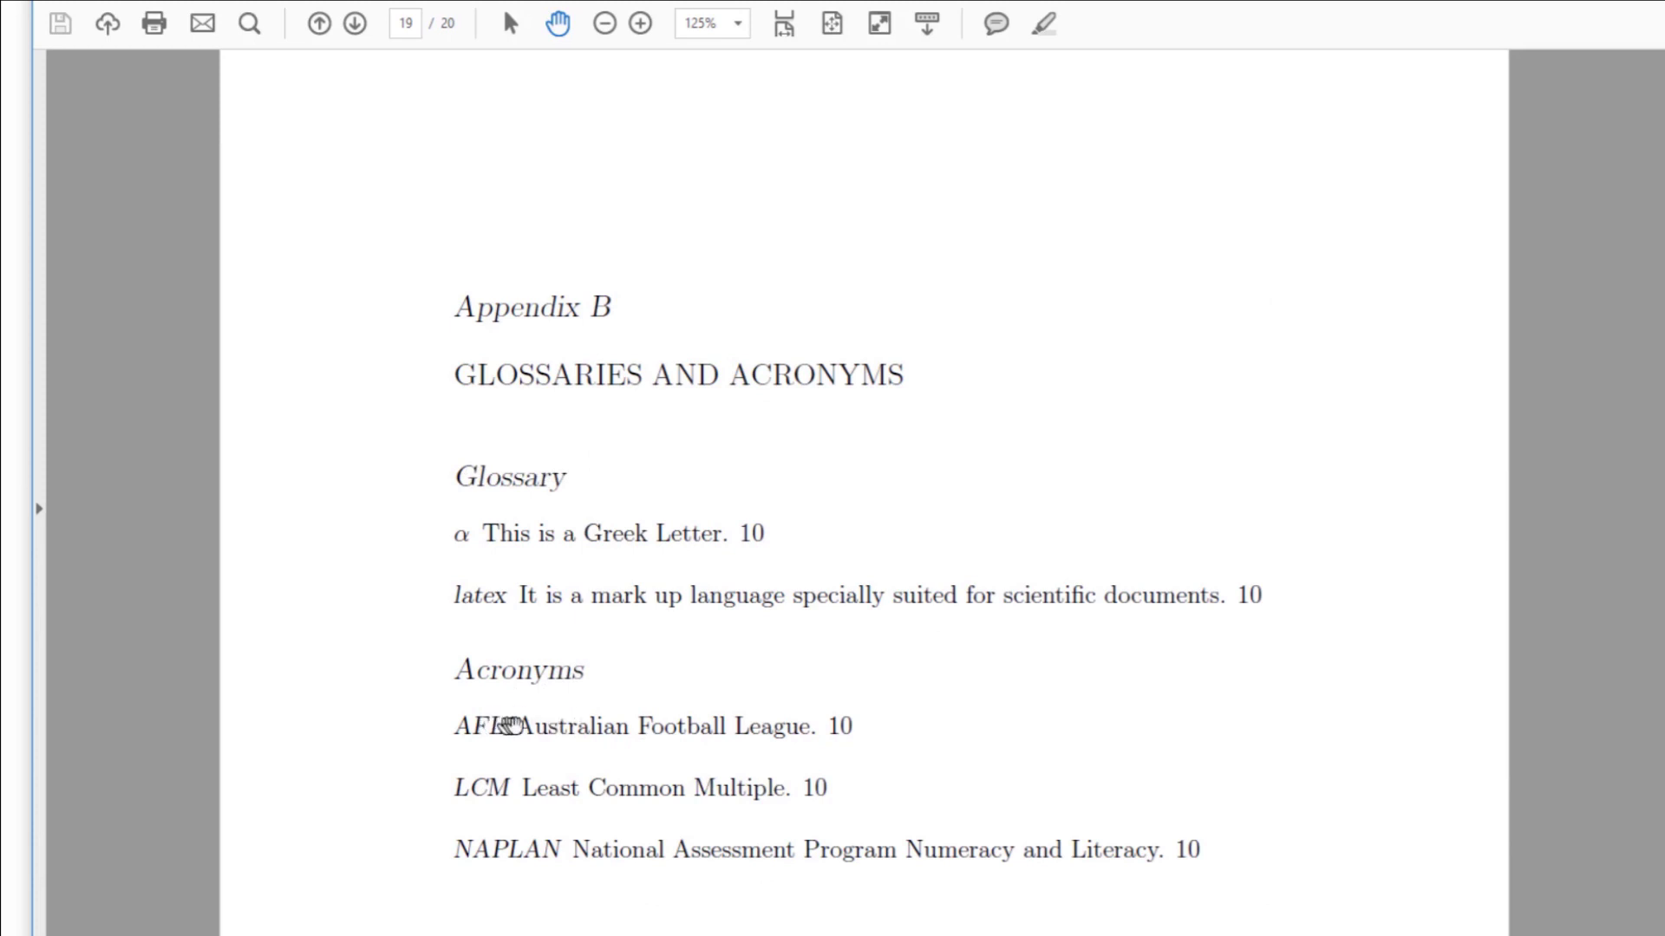
scroll(597, 755, "down", 5)
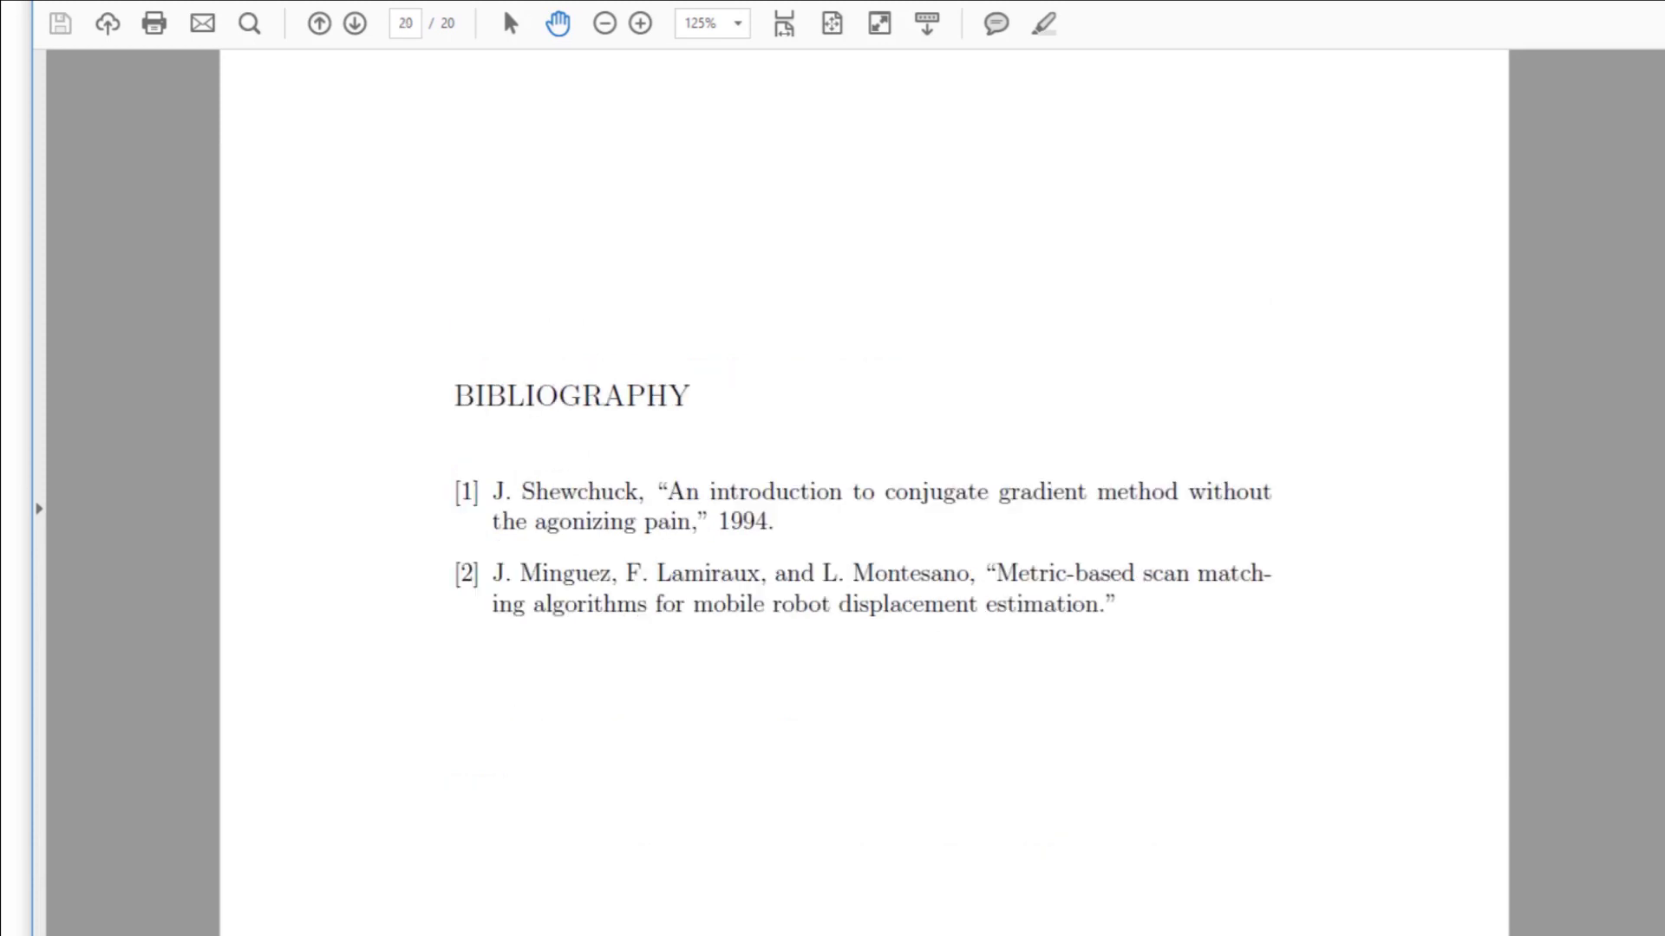
scroll(597, 754, "down", 1)
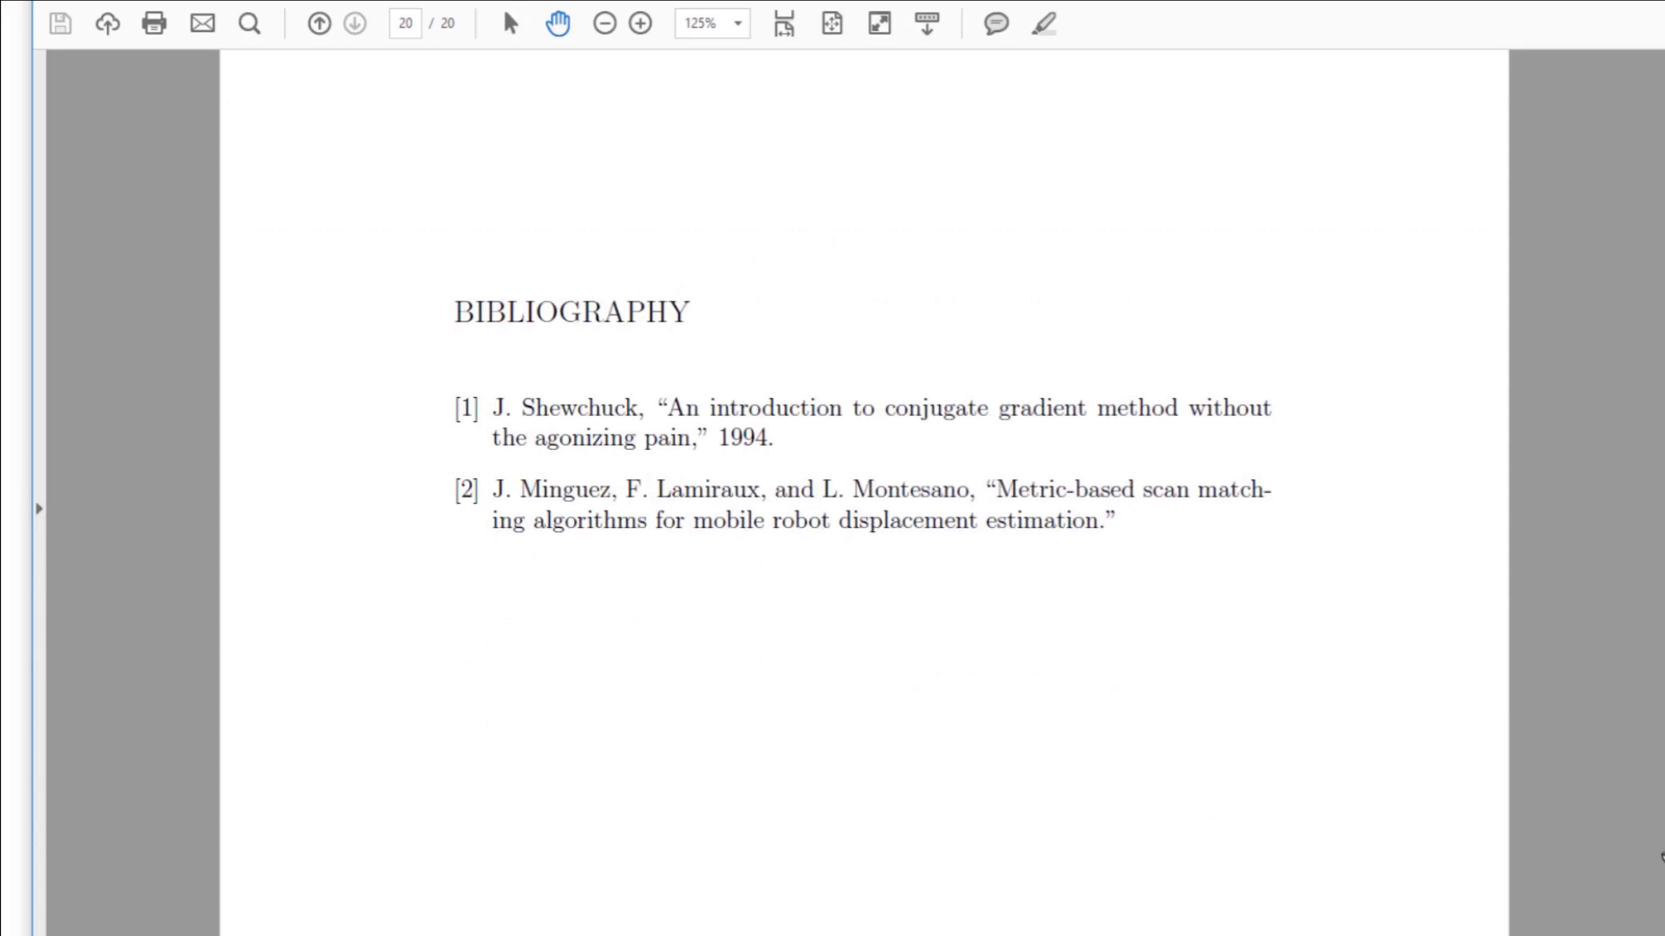
scroll(865, 521, "up", 10)
scroll(864, 520, "up", 10)
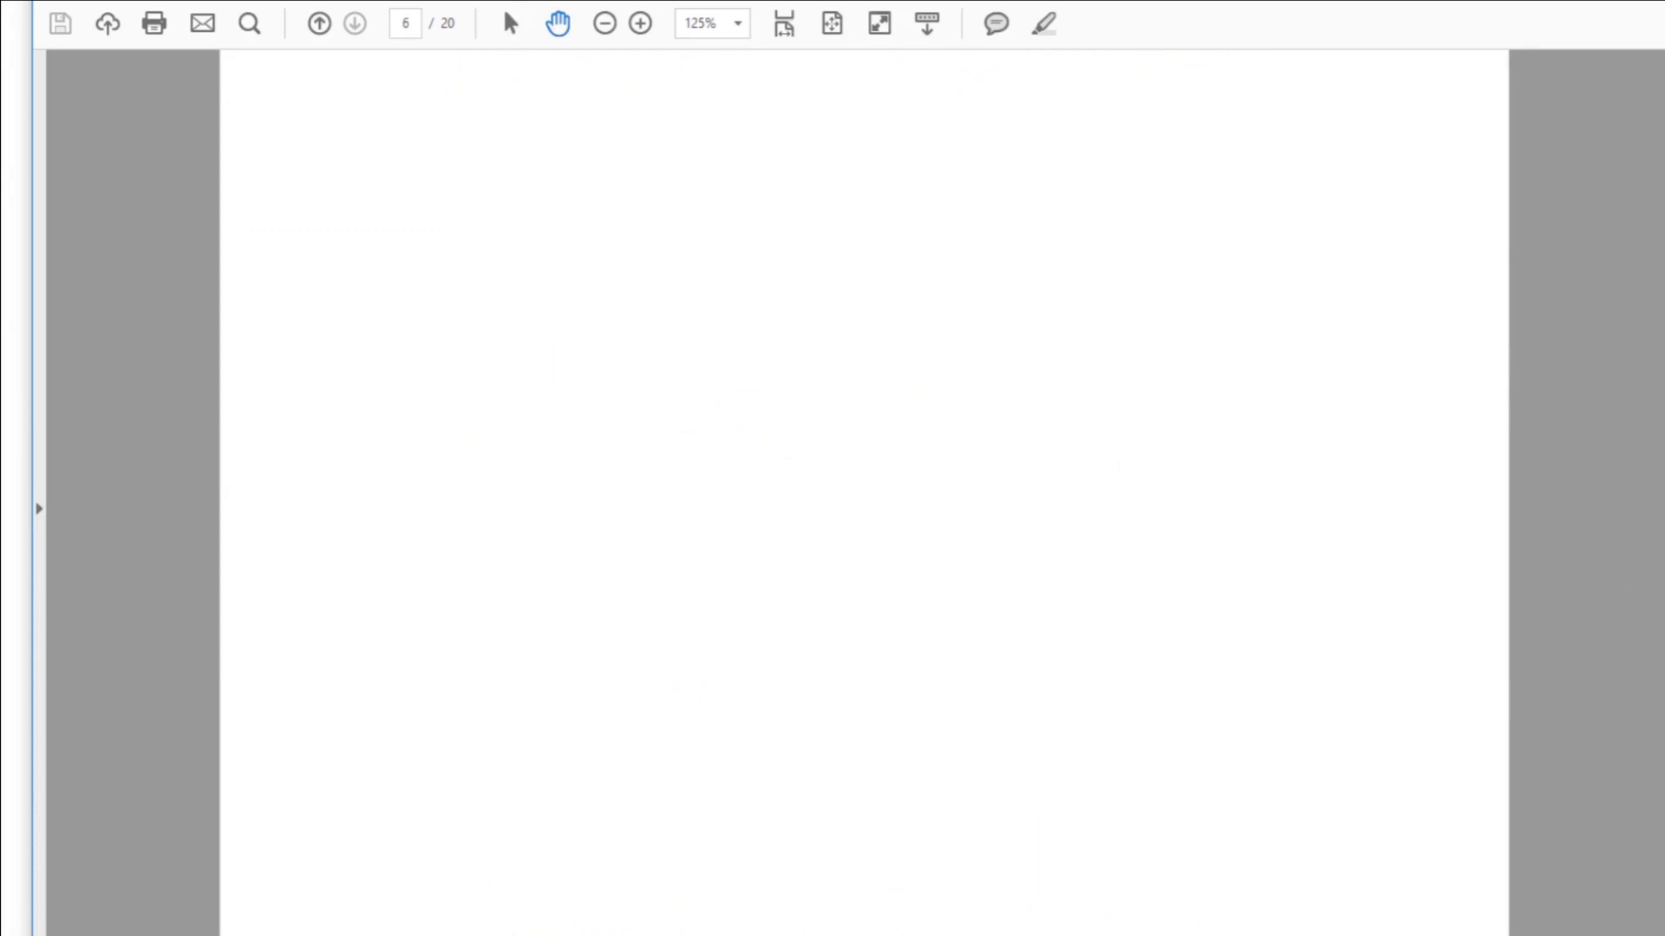
scroll(863, 520, "up", 10)
scroll(863, 520, "up", 5)
scroll(351, 216, "down", 5)
scroll(351, 216, "down", 2)
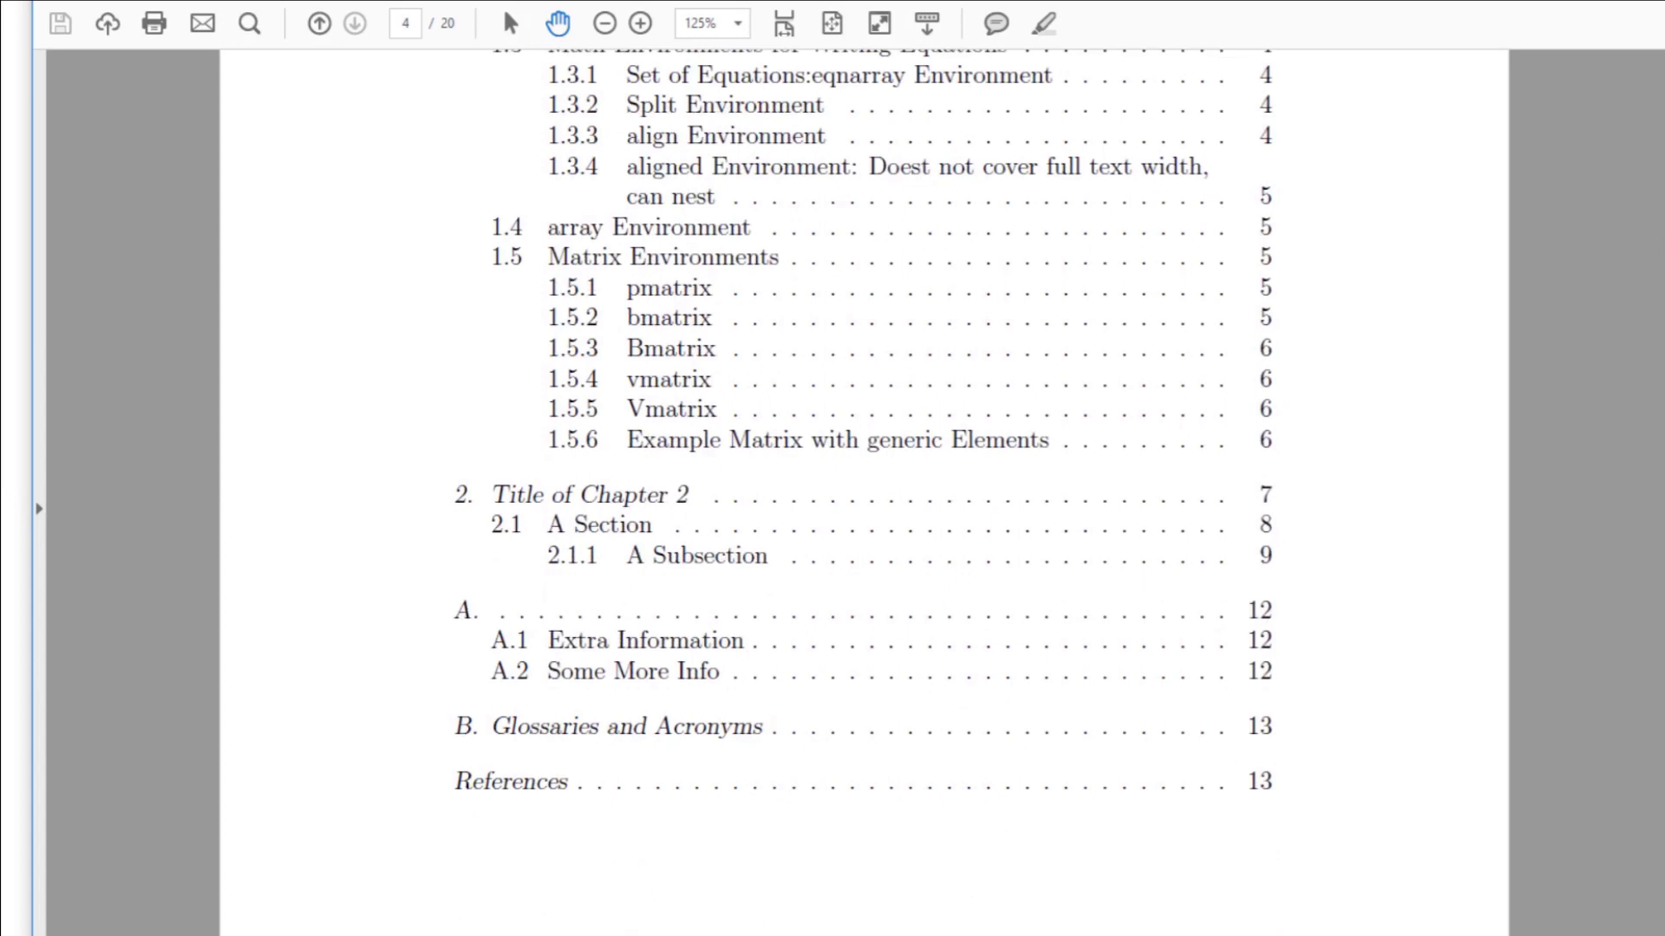
scroll(351, 216, "down", 1)
scroll(351, 216, "down", 7)
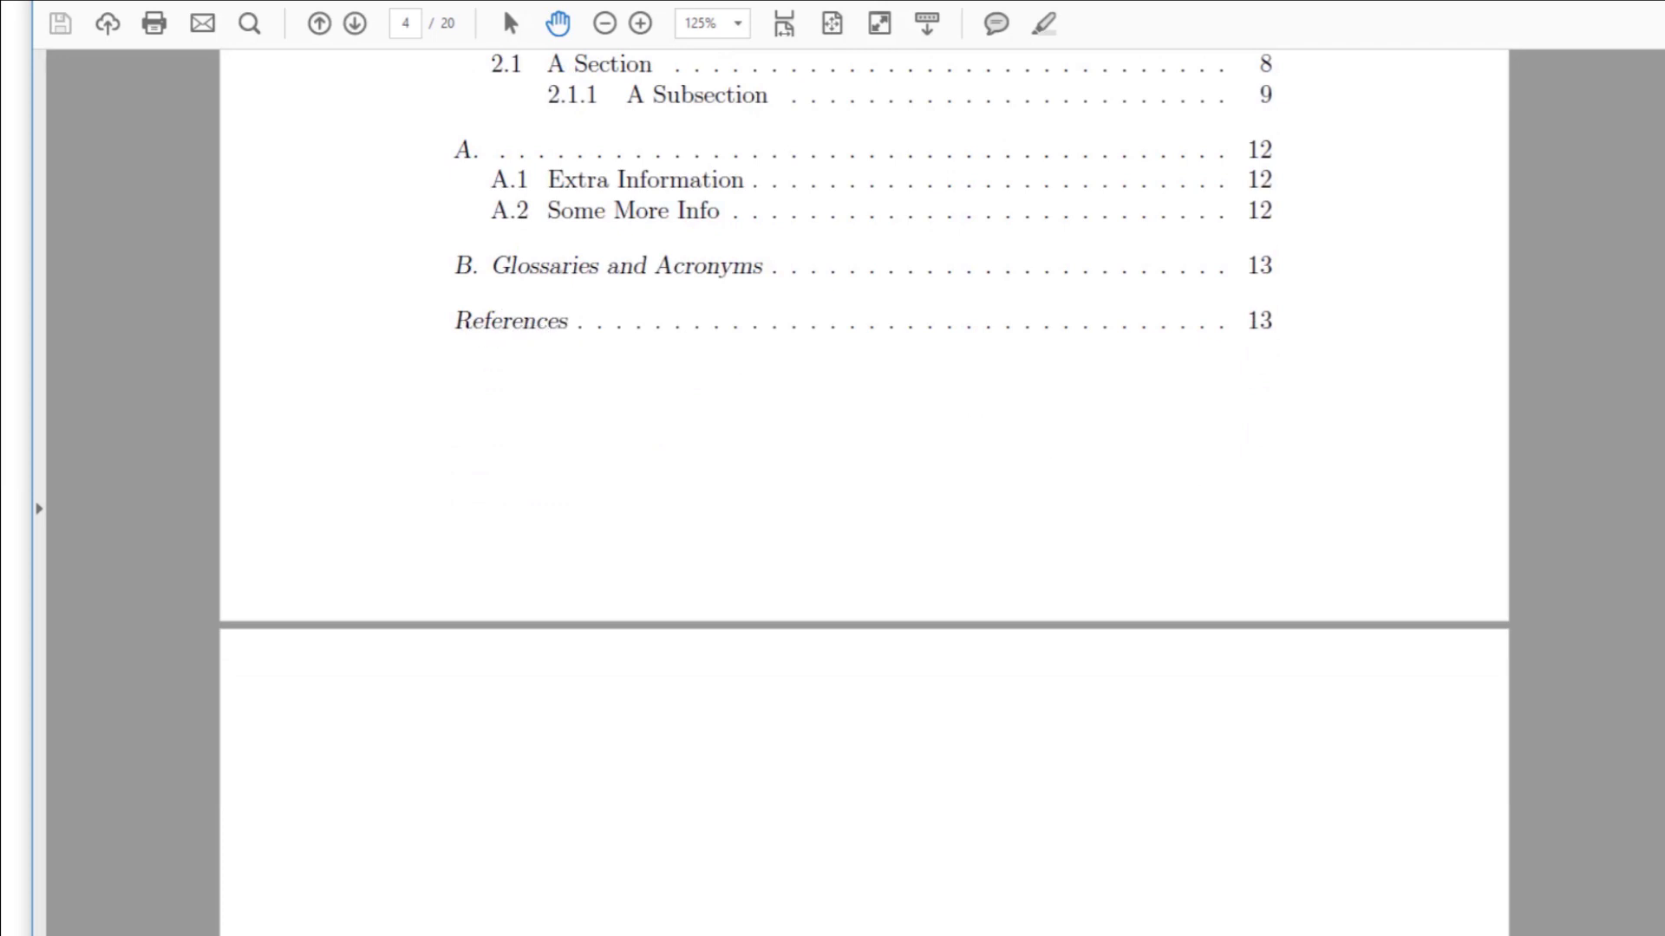
scroll(864, 494, "up", 5)
scroll(864, 495, "up", 5)
scroll(863, 495, "up", 3)
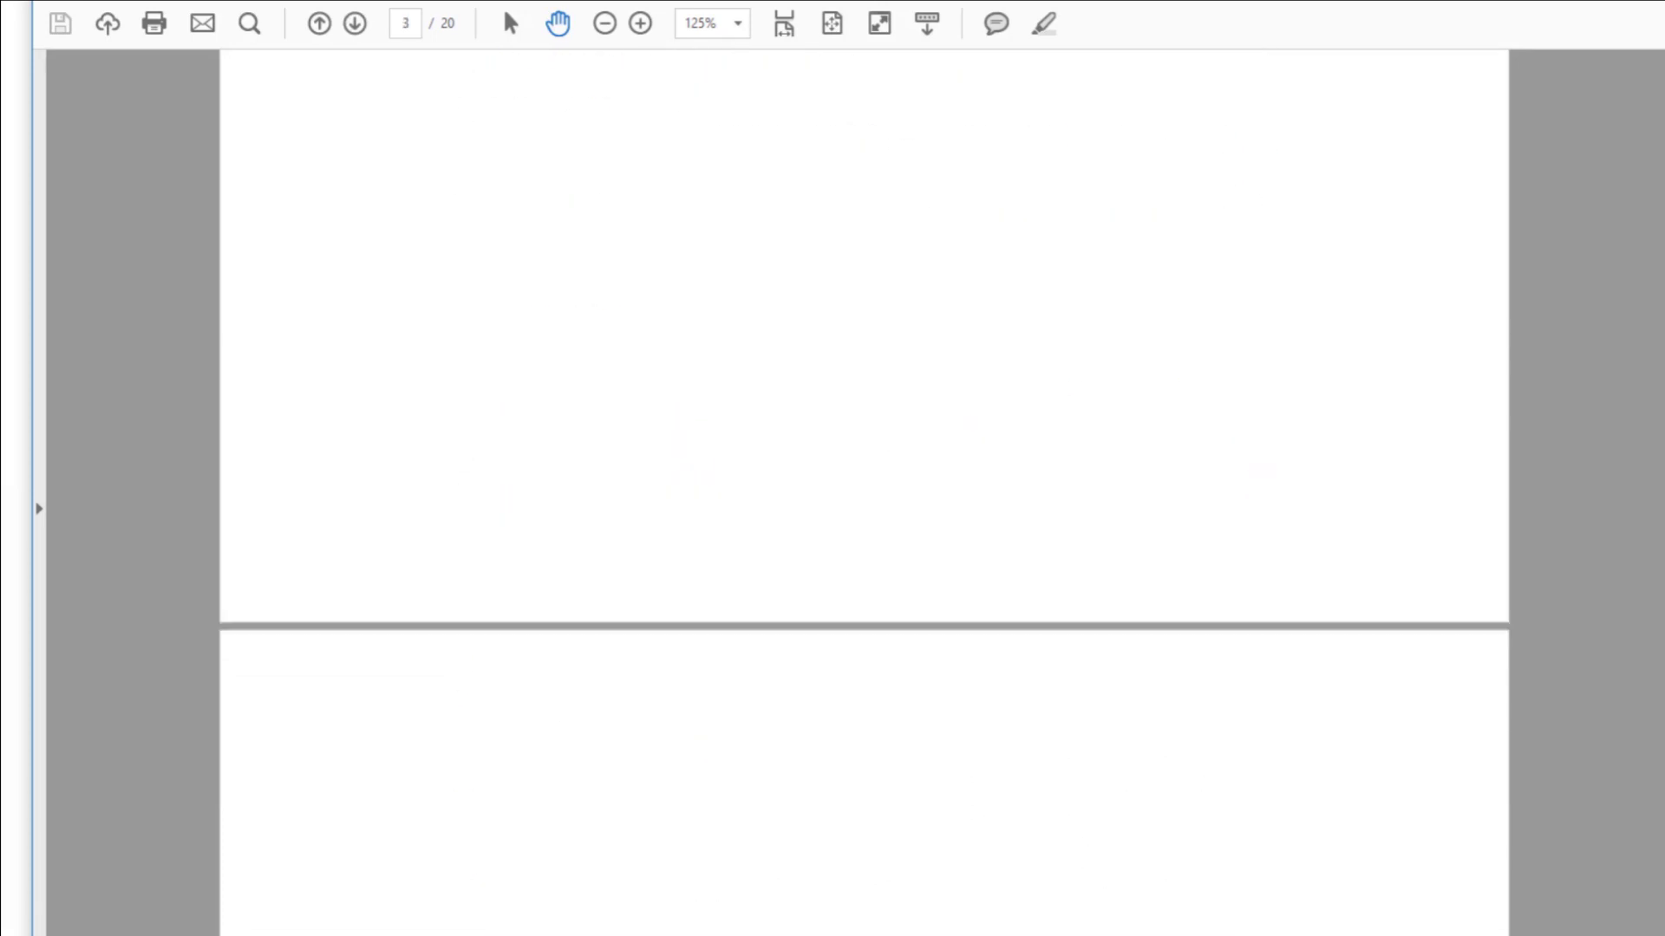
scroll(864, 495, "up", 8)
scroll(864, 495, "up", 5)
scroll(864, 495, "up", 5)
scroll(864, 495, "up", 5)
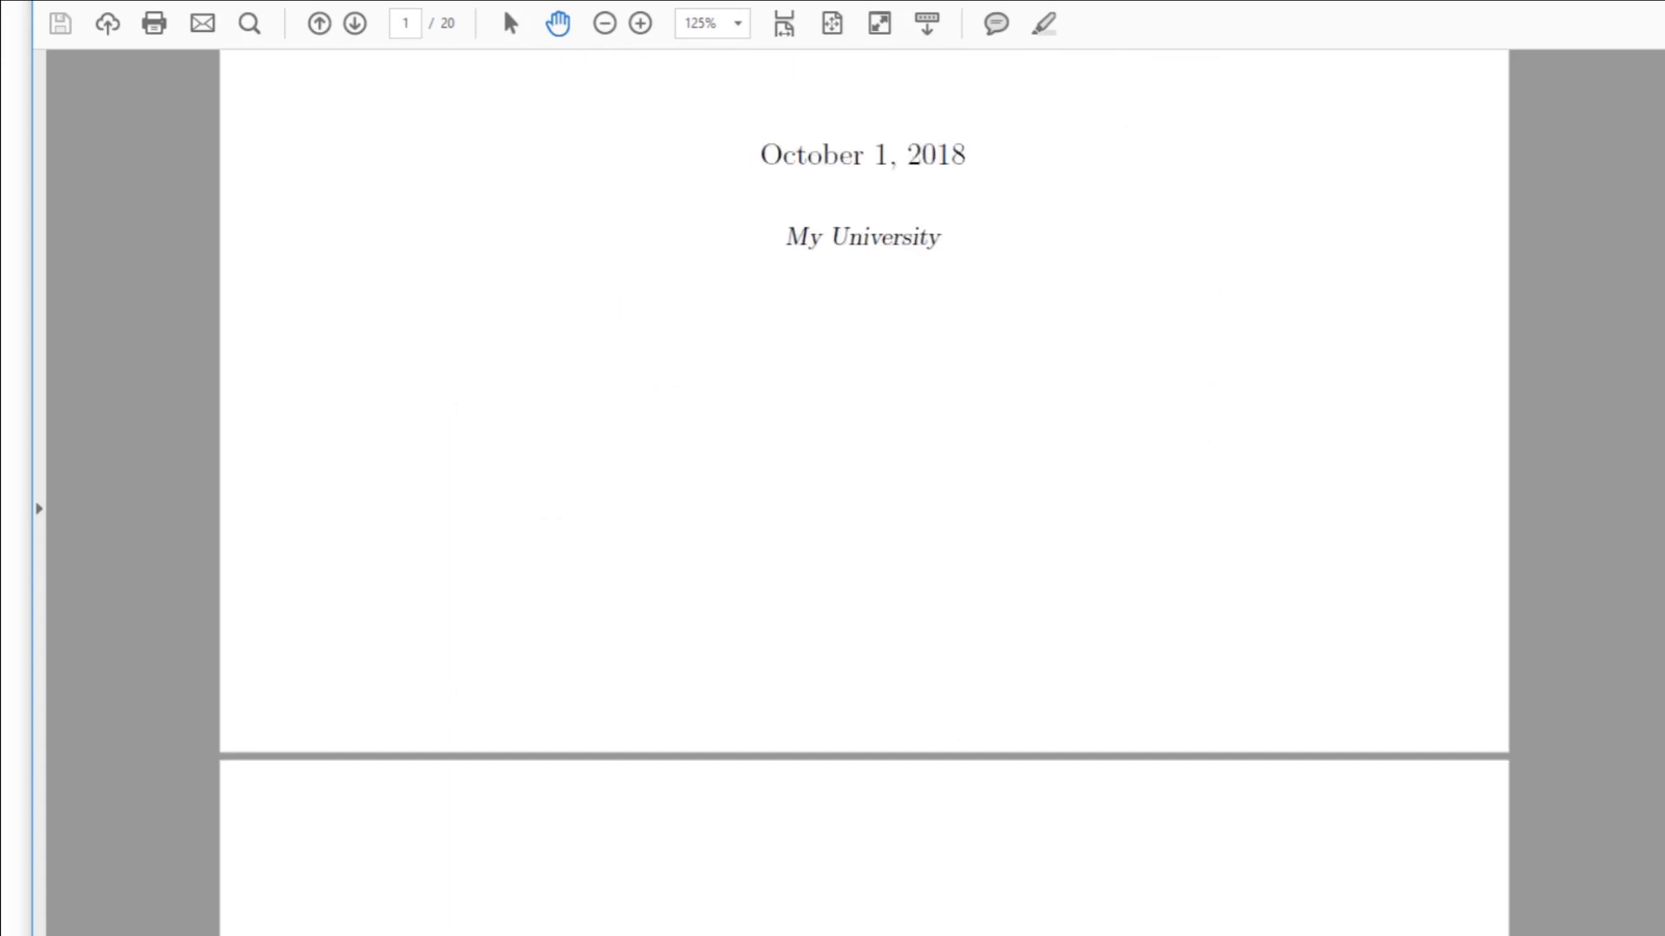
scroll(865, 494, "up", 3)
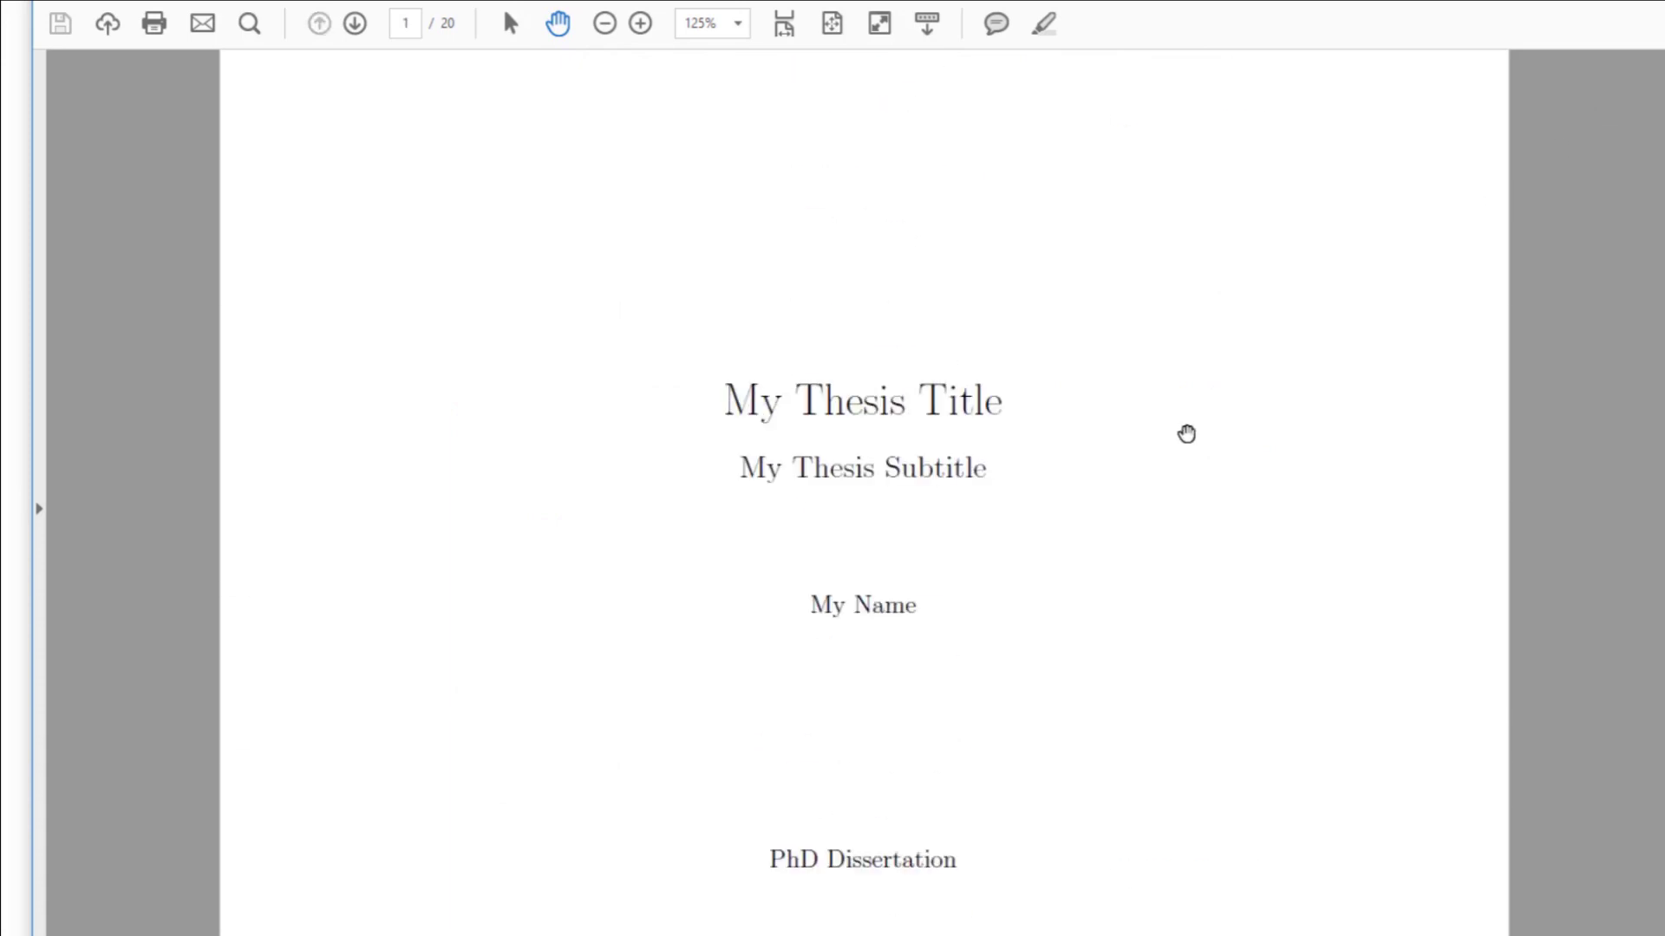